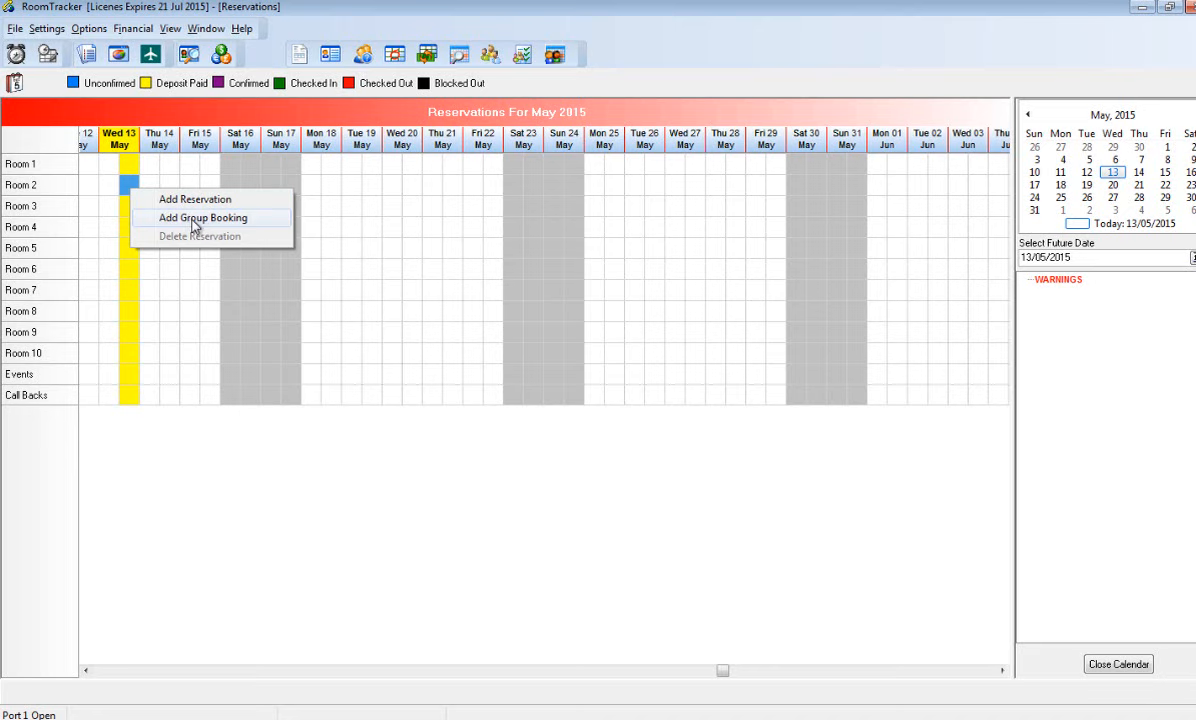
Step: Start a new group booking for Room 2 from Wednesday 13 May
{"action": "left_click", "coordinate": [195, 218]}
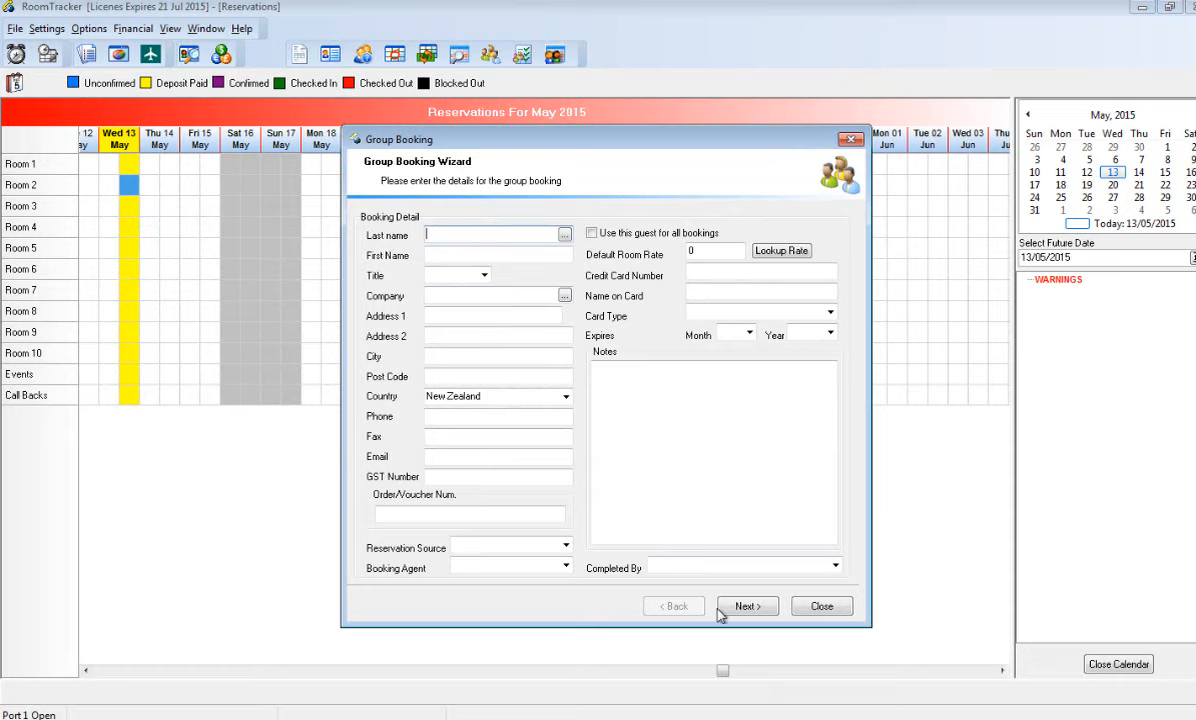
{"action": "left_click", "coordinate": [822, 609]}
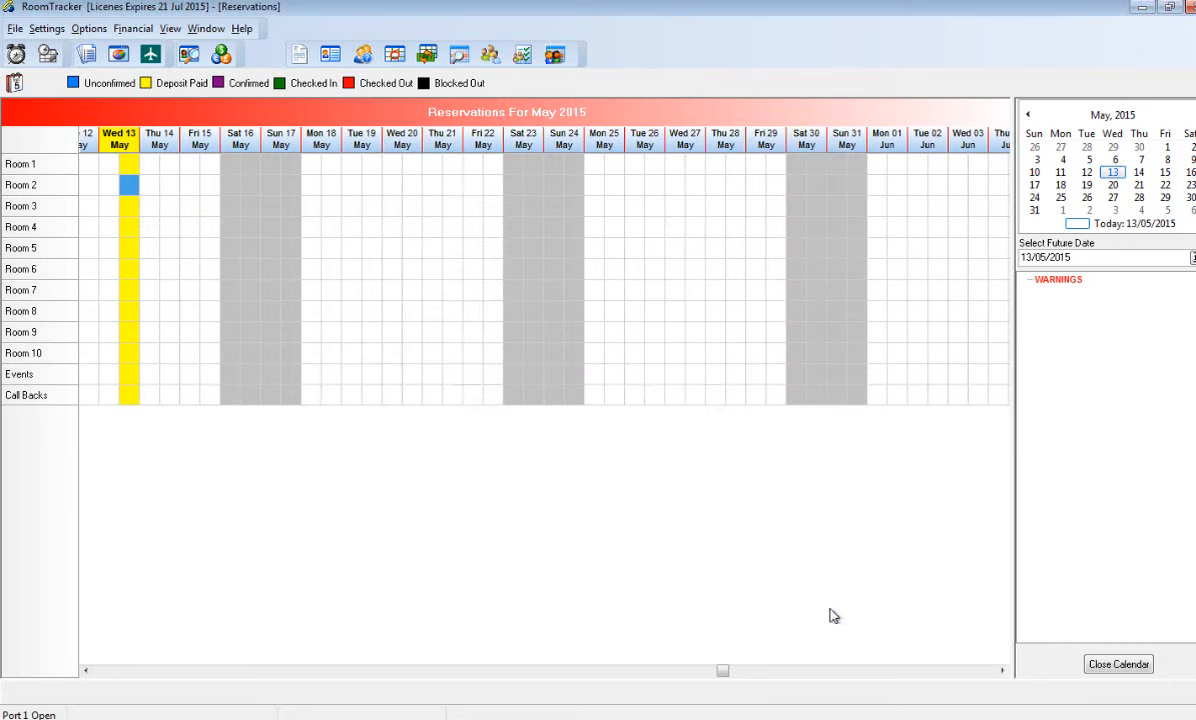
{"action": "right_click", "coordinate": [129, 189]}
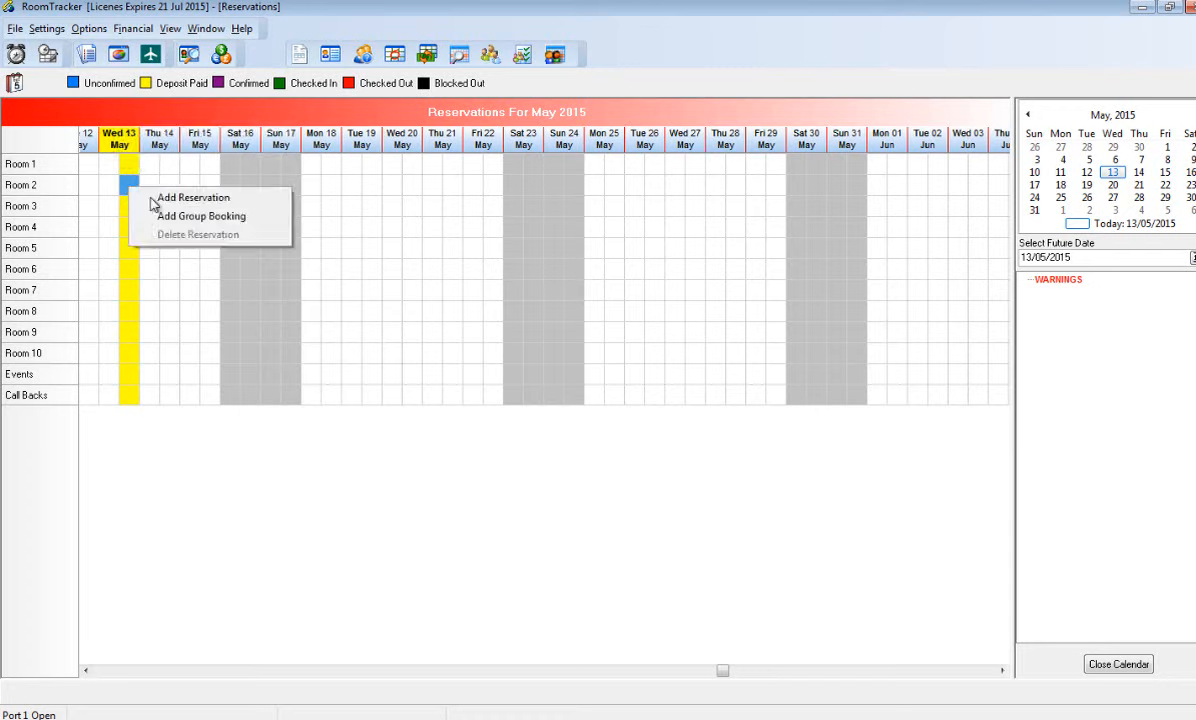
{"action": "left_click", "coordinate": [204, 224]}
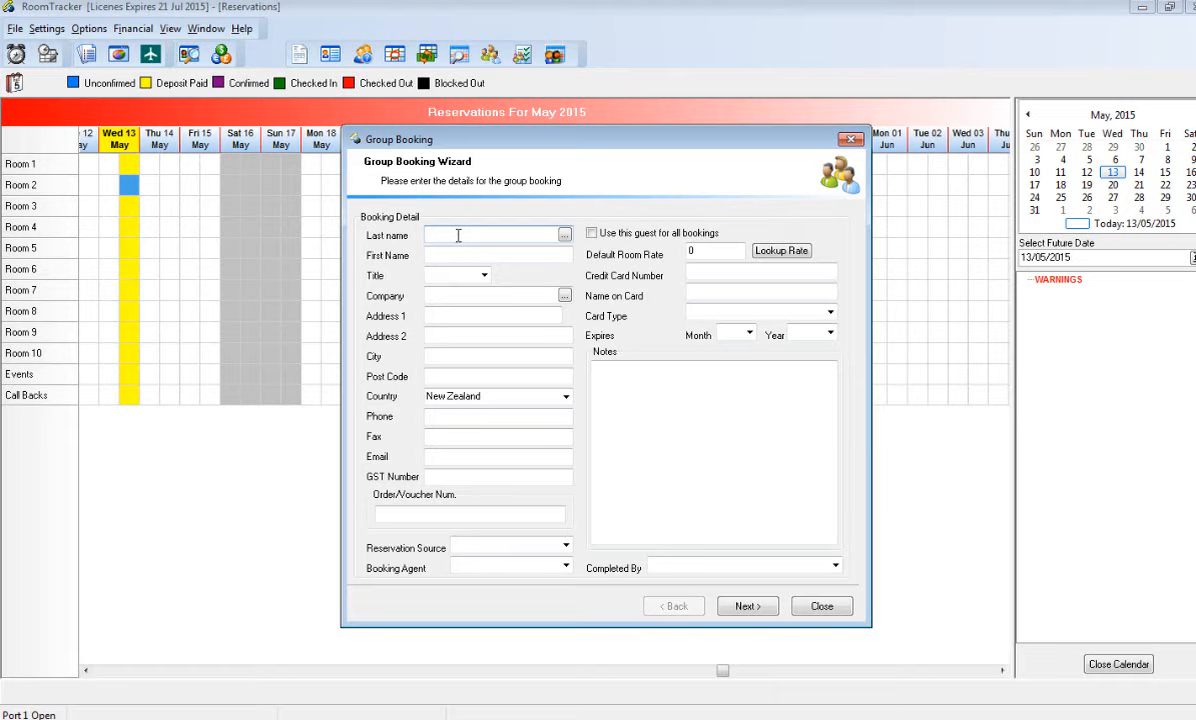
Step: Find the company Jones and Co for the group booking and populate its details into the form
{"action": "left_click", "coordinate": [534, 295]}
{"action": "type", "text": "Jones"}
{"action": "key", "text": "Return"}
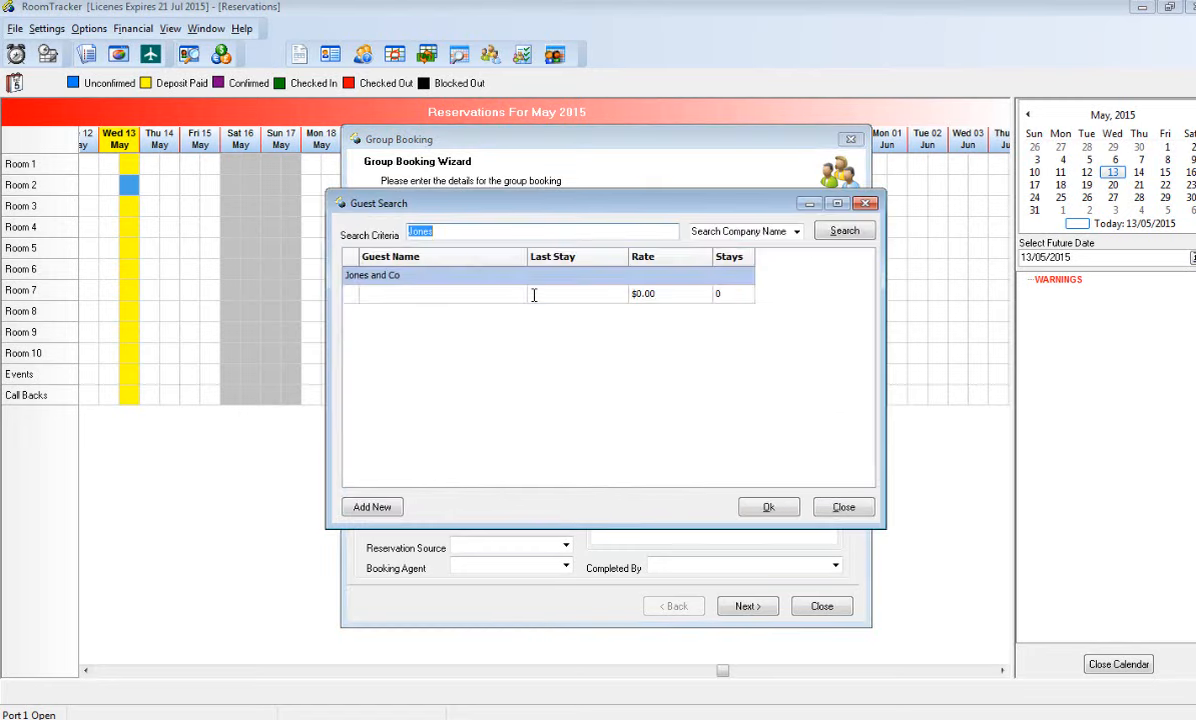
{"action": "left_click", "coordinate": [768, 508]}
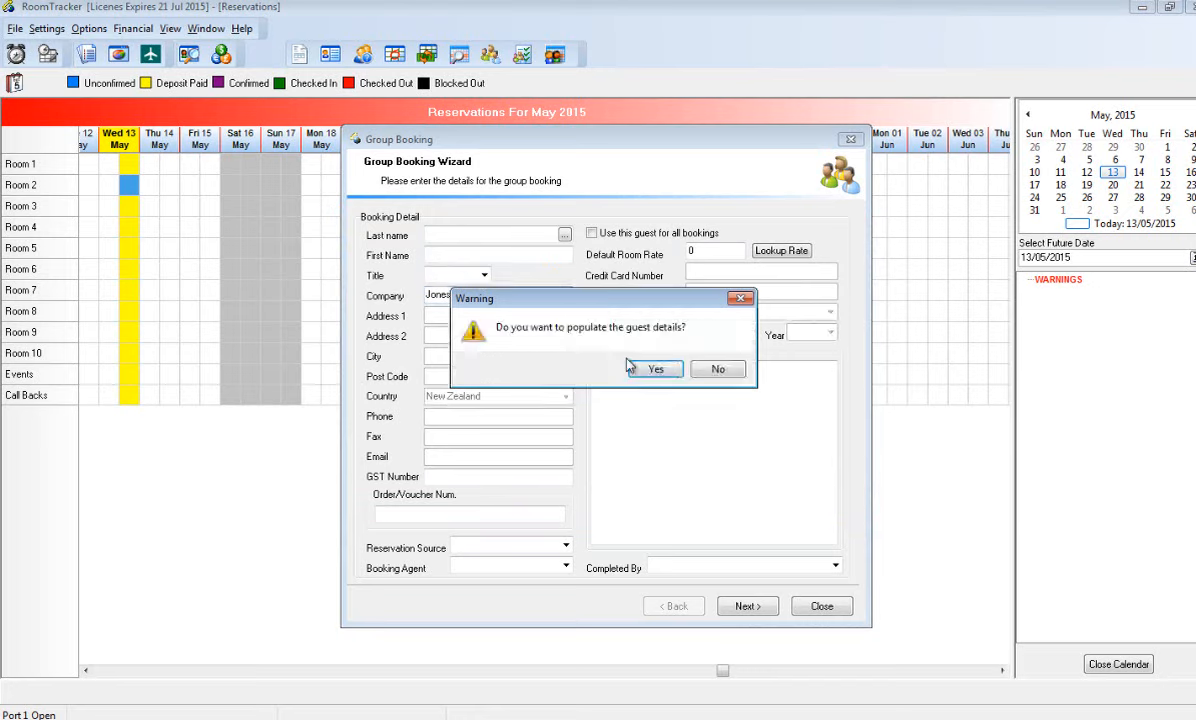
{"action": "left_click", "coordinate": [658, 373]}
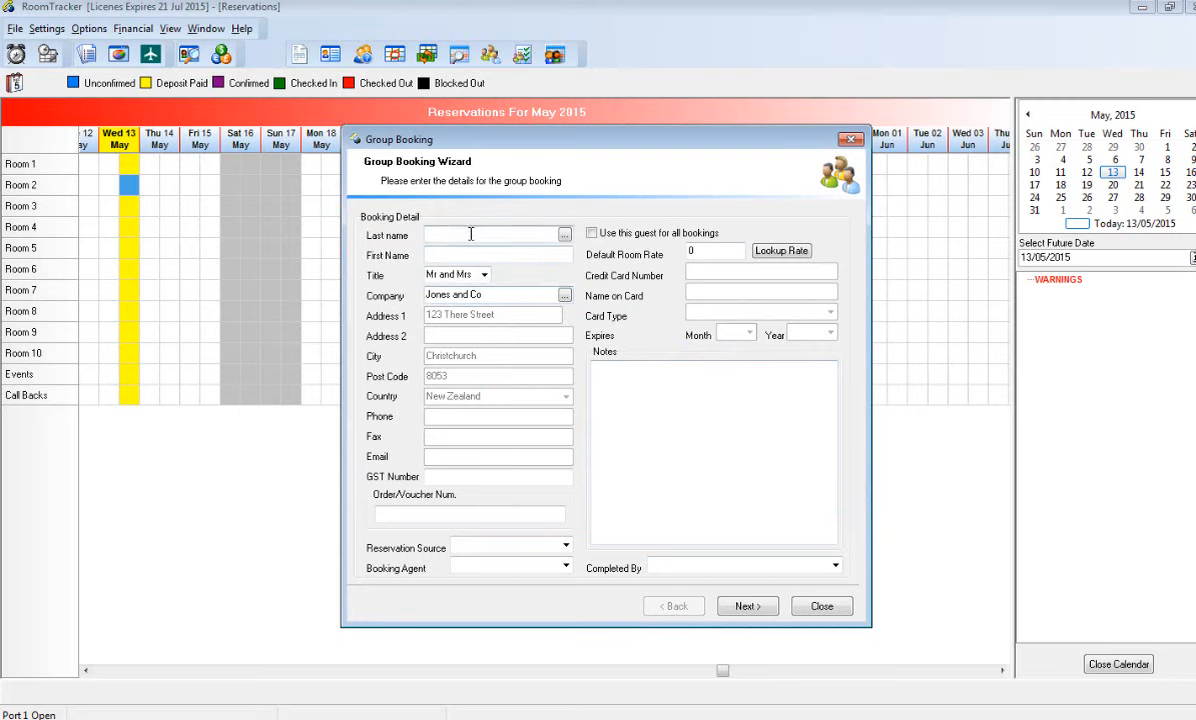
Step: Enter the booking contact's last and first name and set the reservation source to Email
{"action": "type", "text": "Jones"}
{"action": "key", "text": "Tab"}
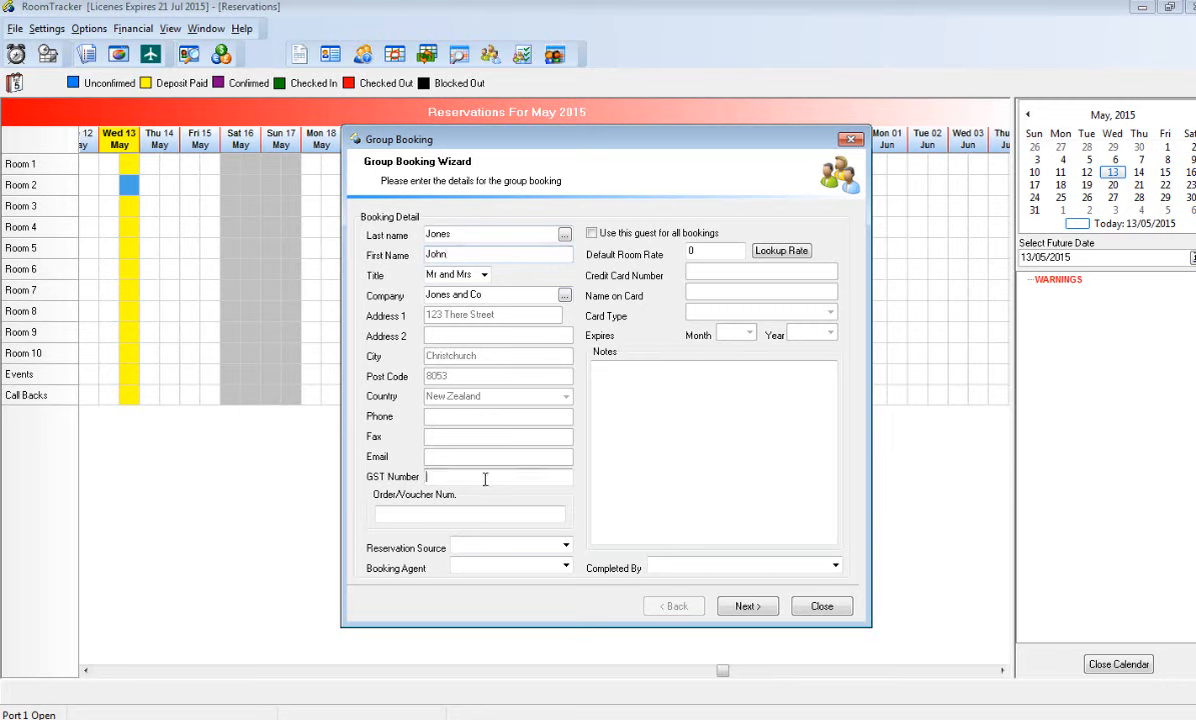
{"action": "left_click", "coordinate": [565, 546]}
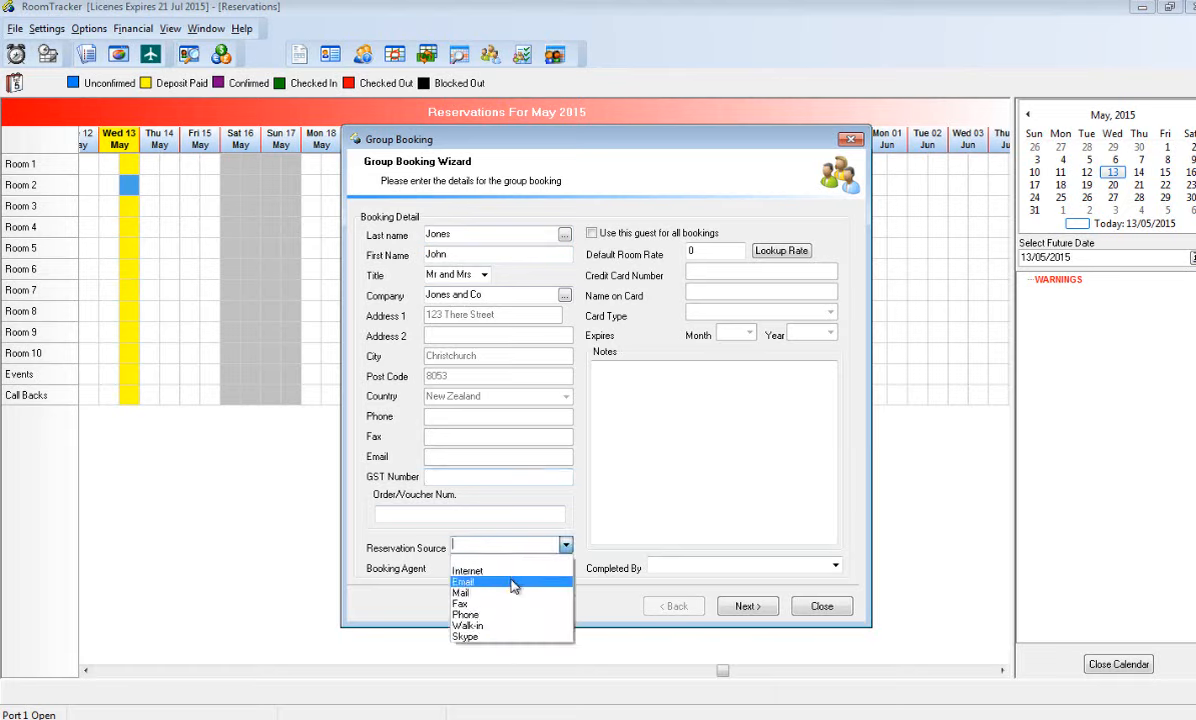
{"action": "left_click", "coordinate": [512, 583]}
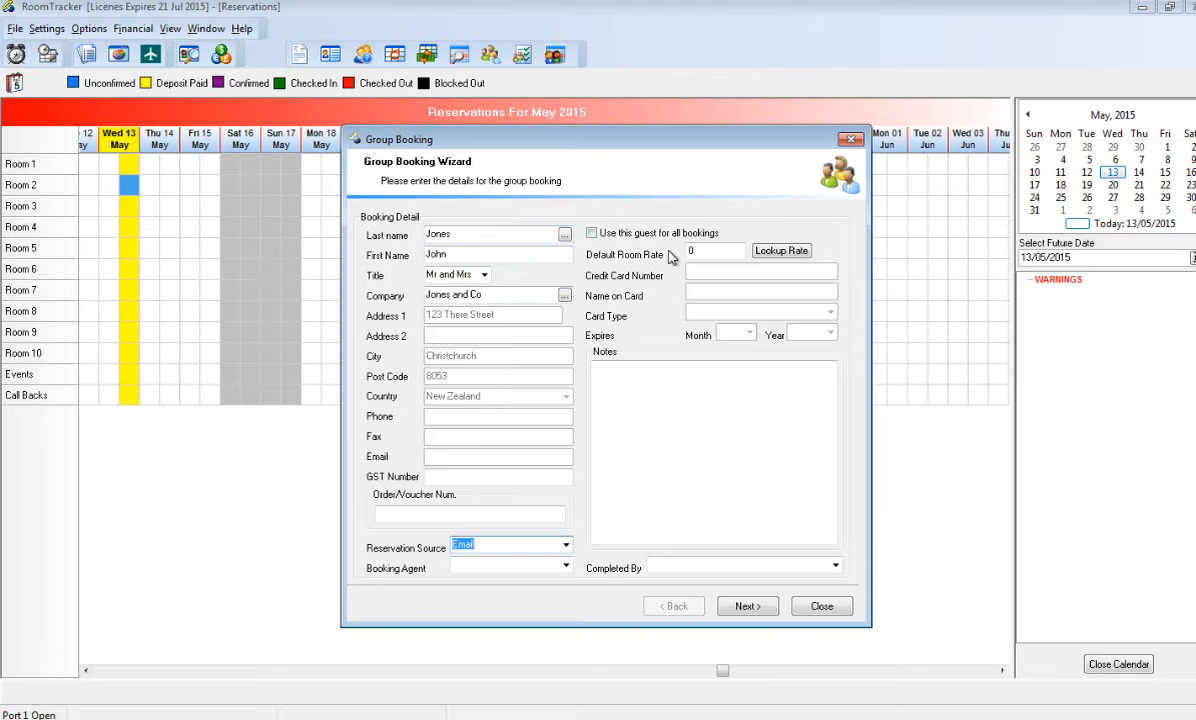
Step: Set the default room rate to 150, add the note "Free Breakfast", and continue to room selection
{"action": "left_click", "coordinate": [701, 253]}
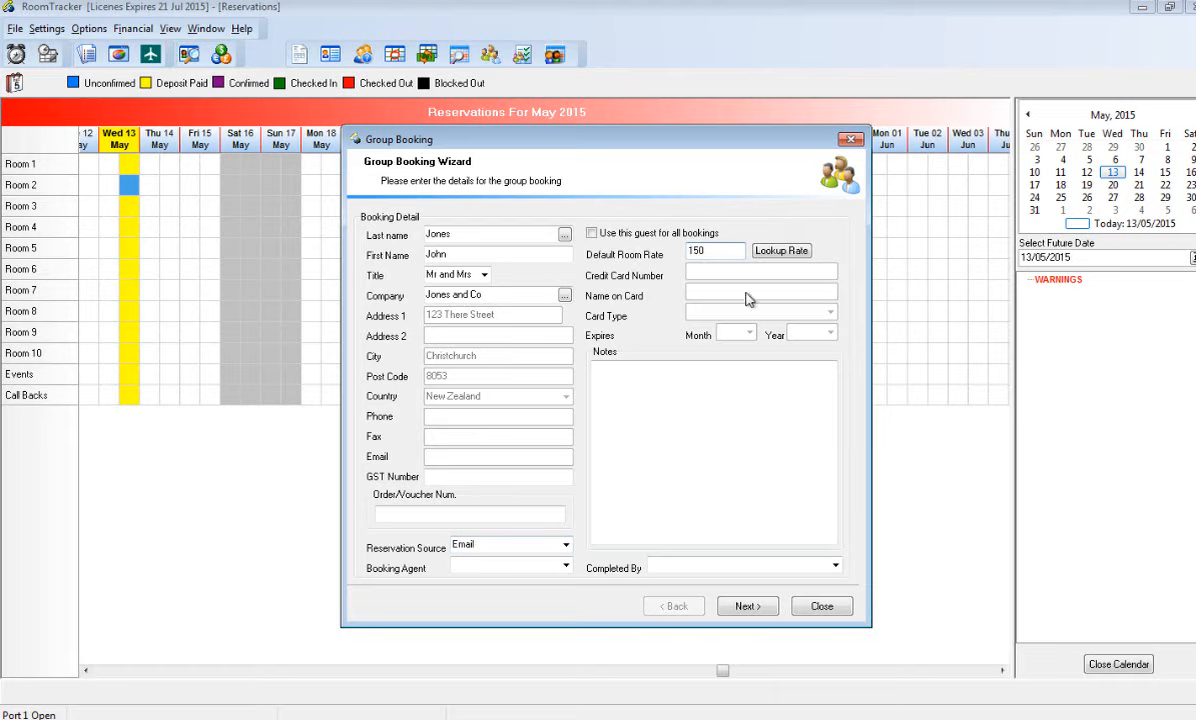
{"action": "left_click", "coordinate": [671, 403]}
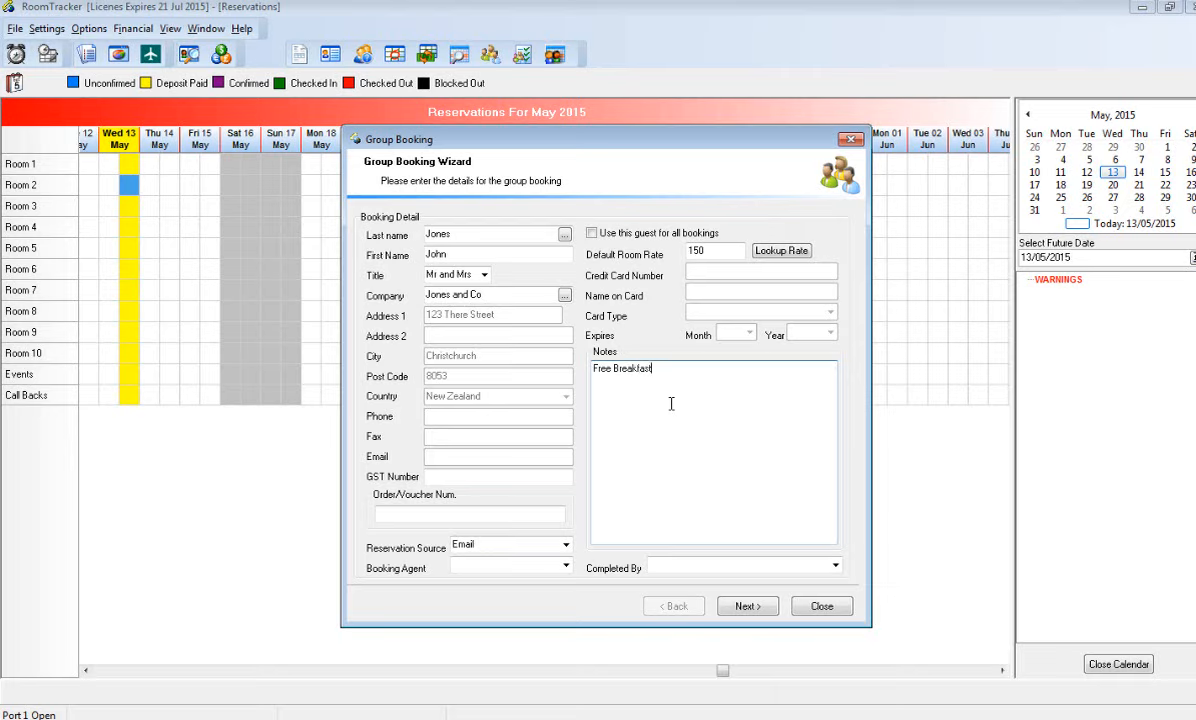
{"action": "left_click", "coordinate": [760, 609]}
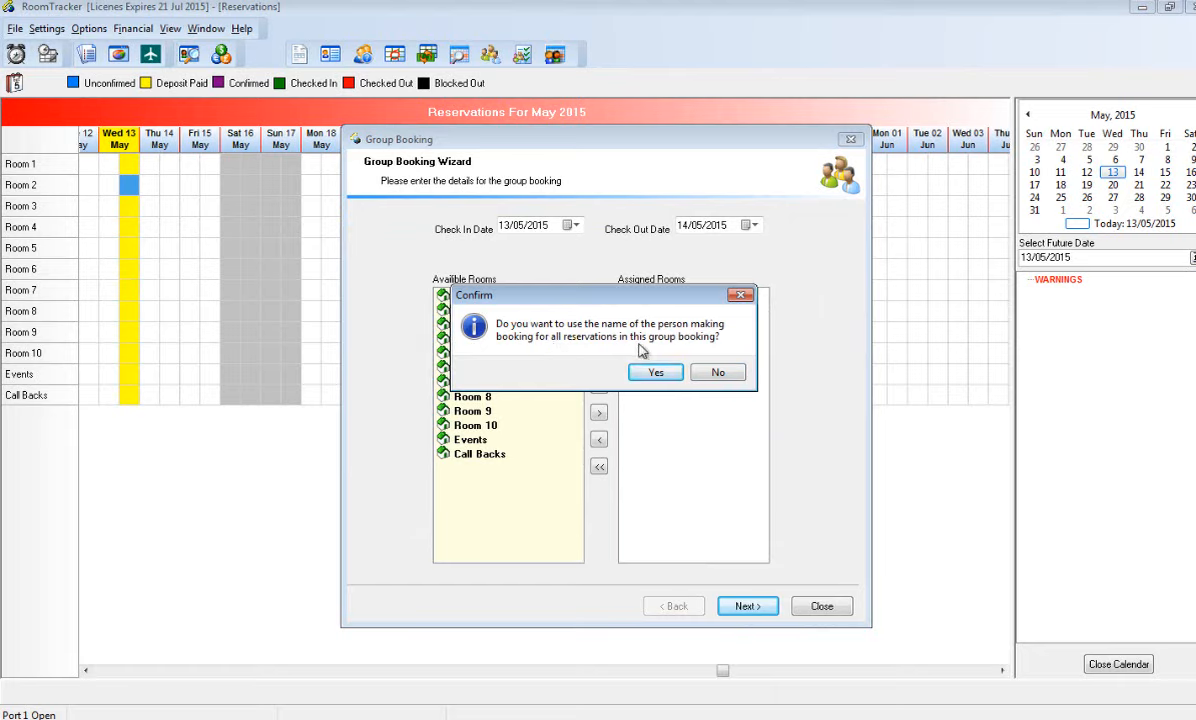
Step: Decline using the booker's name for all reservations and set the check-out date to 17/05/2015
{"action": "left_click", "coordinate": [716, 374]}
{"action": "left_click", "coordinate": [752, 225]}
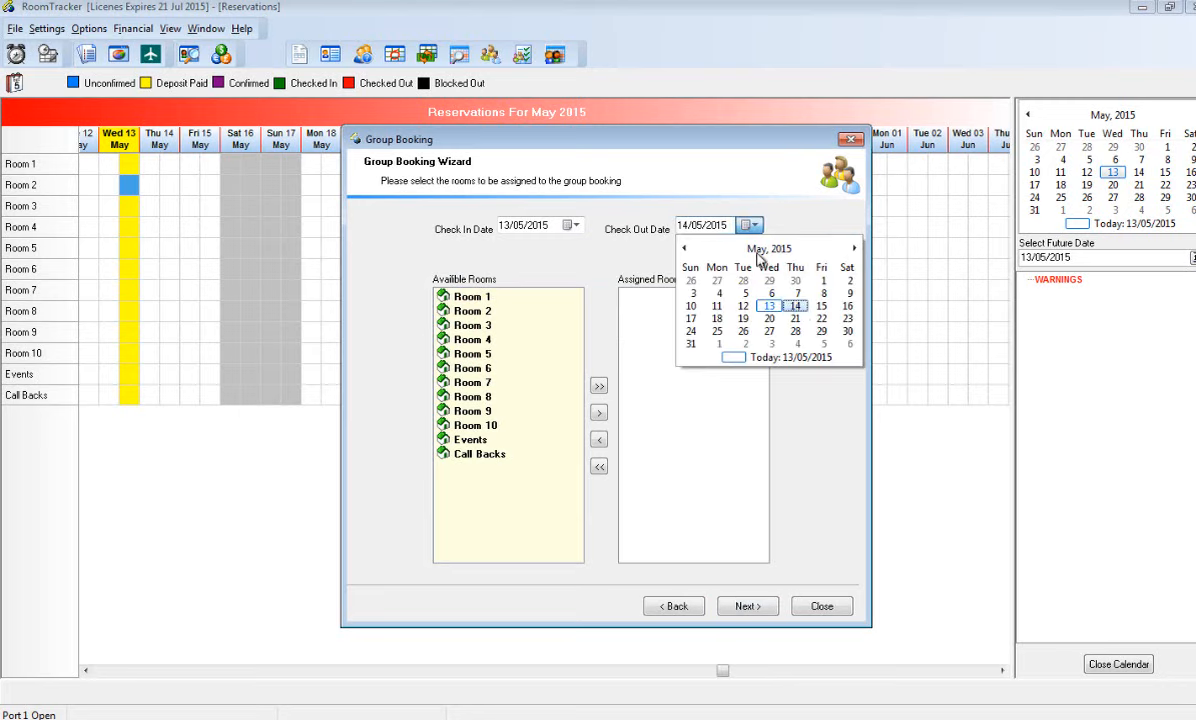
{"action": "left_click", "coordinate": [845, 307]}
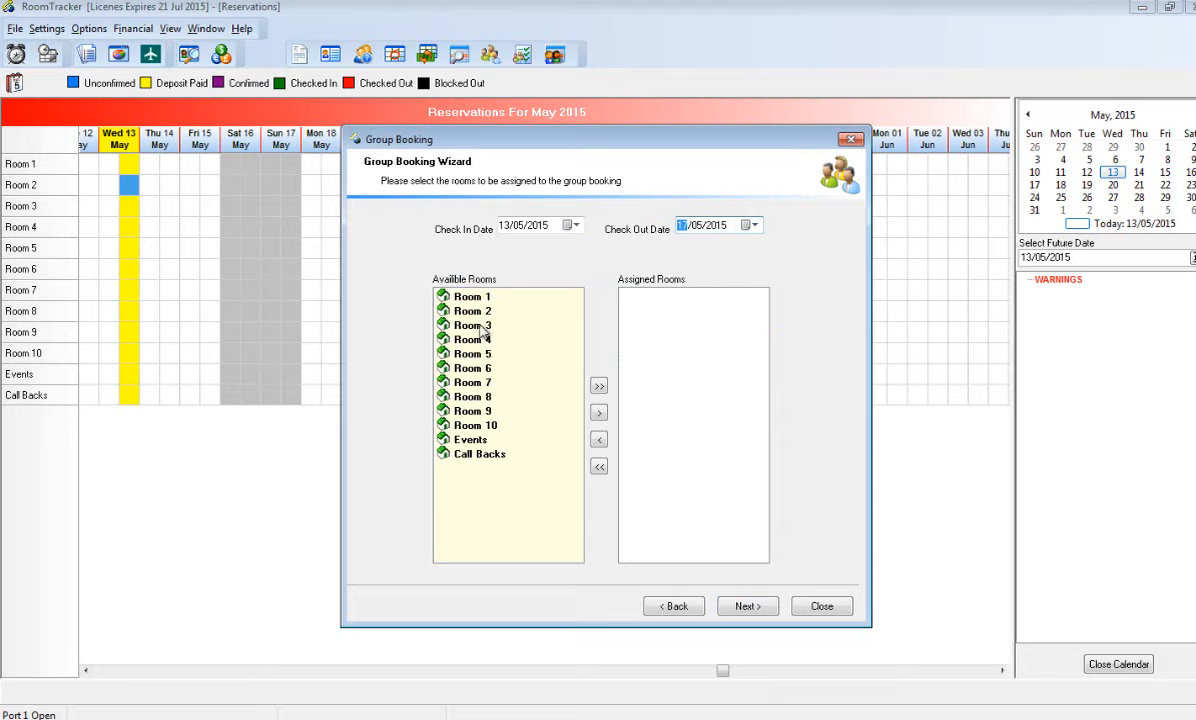
Step: Try assigning all available rooms to the group booking at once, then return them all to the available list
{"action": "left_click", "coordinate": [474, 297]}
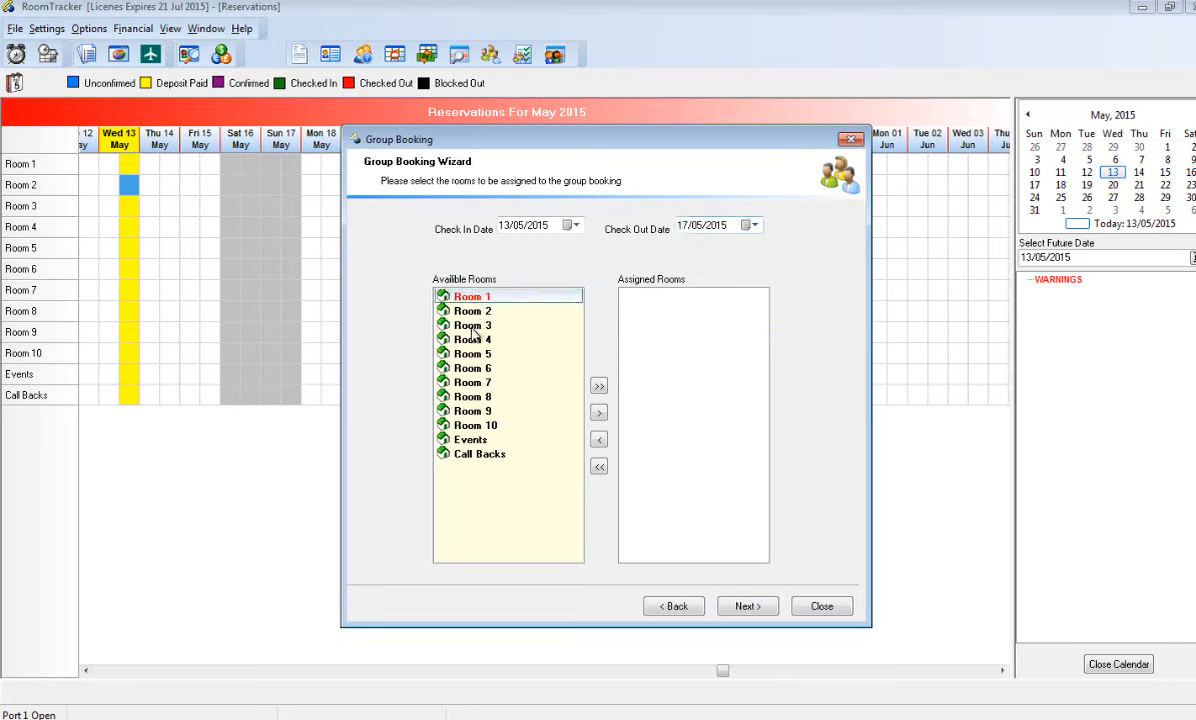
{"action": "left_click", "coordinate": [474, 311], "text": "ctrl"}
{"action": "left_click", "coordinate": [488, 325], "text": "ctrl"}
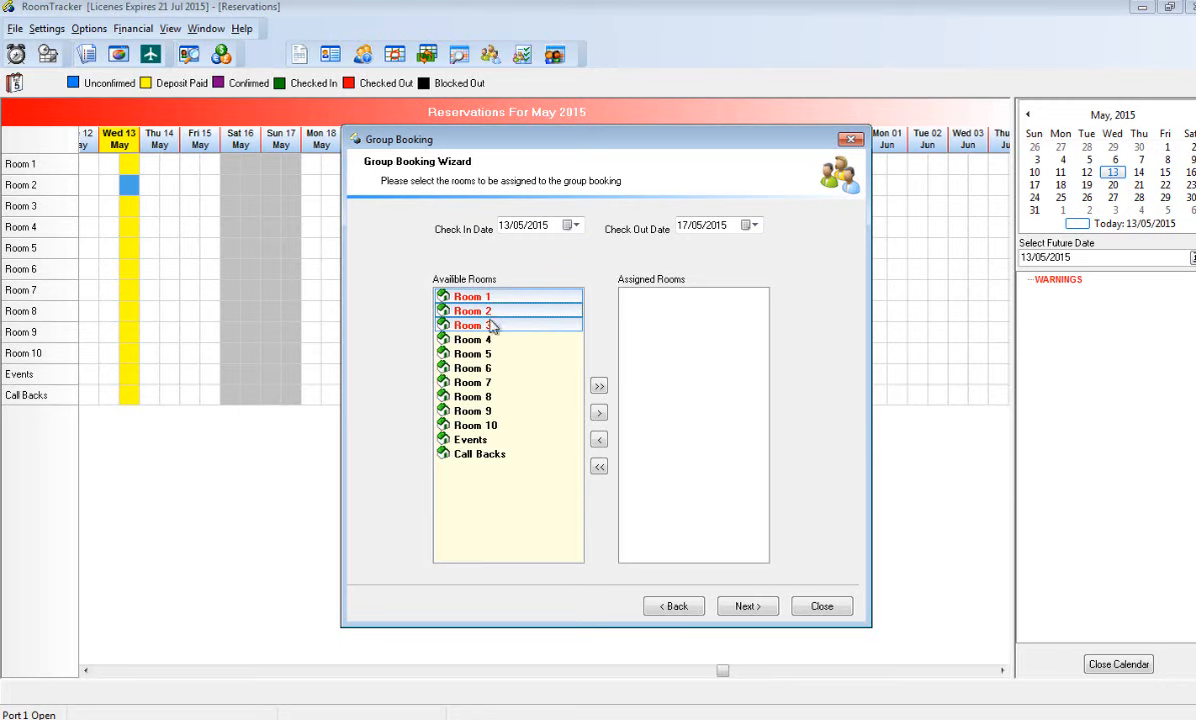
{"action": "left_click", "coordinate": [535, 386]}
{"action": "left_click", "coordinate": [480, 297]}
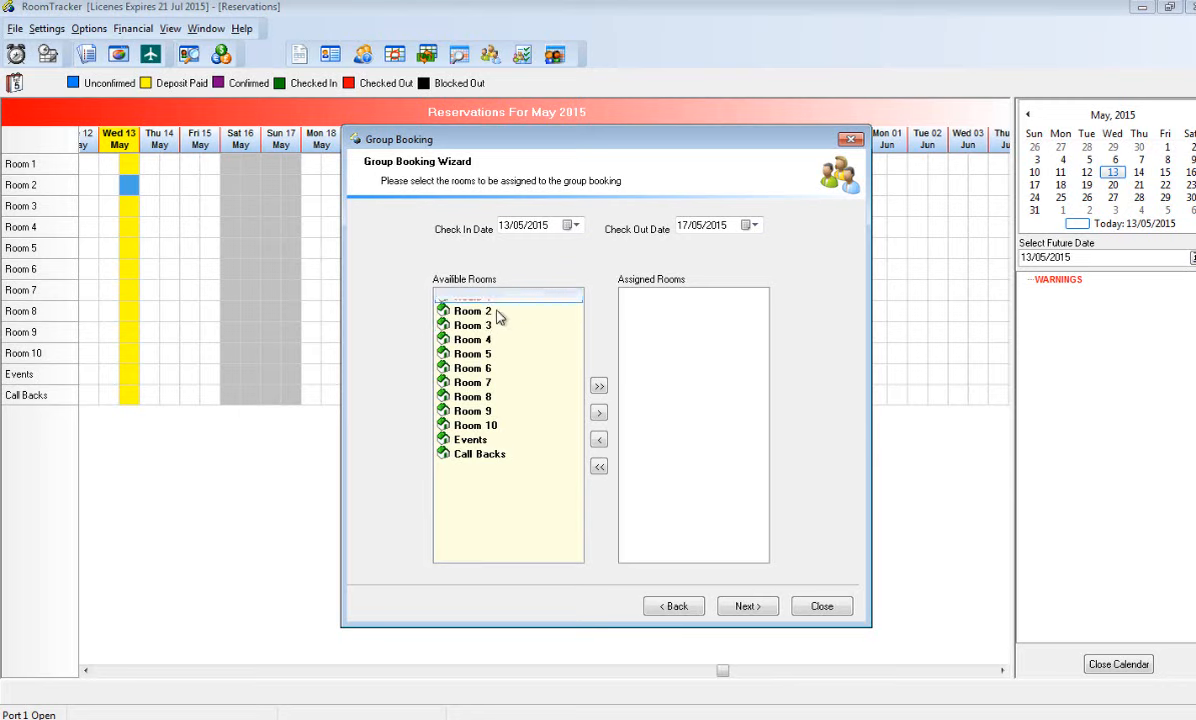
{"action": "left_click", "coordinate": [599, 387]}
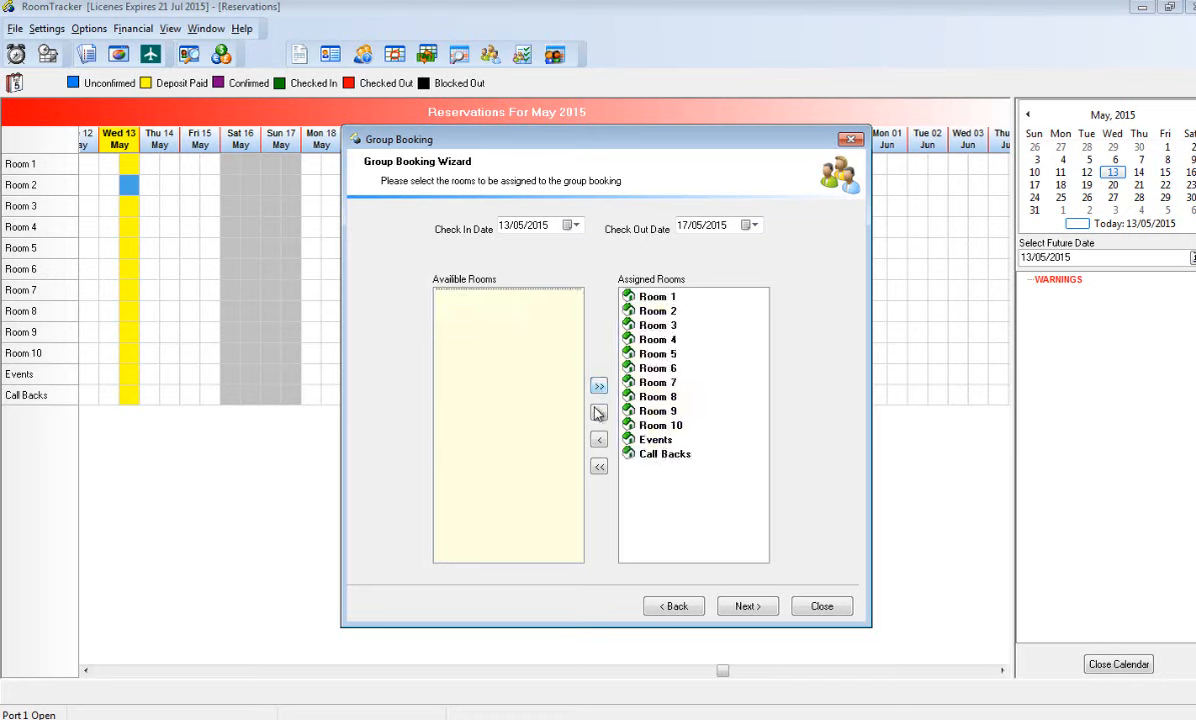
{"action": "left_click", "coordinate": [602, 467]}
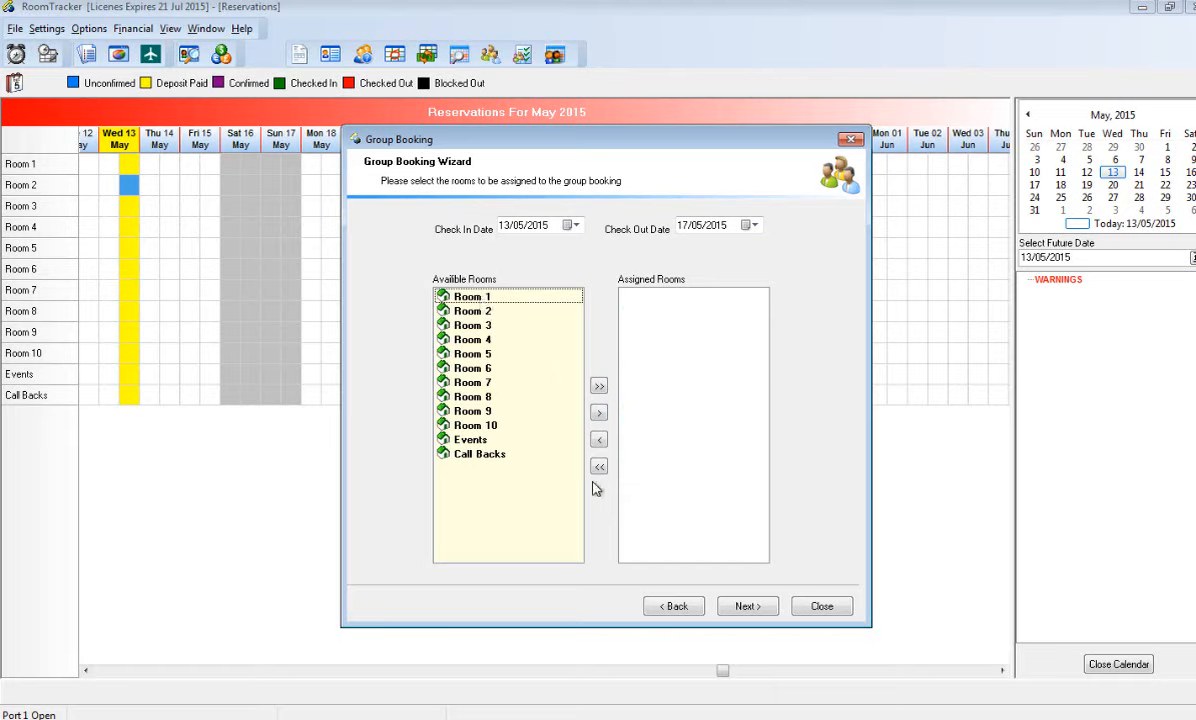
Step: Assign Room 1, Room 2 and Room 3 to the group booking and continue to guest assignment
{"action": "left_click", "coordinate": [445, 296]}
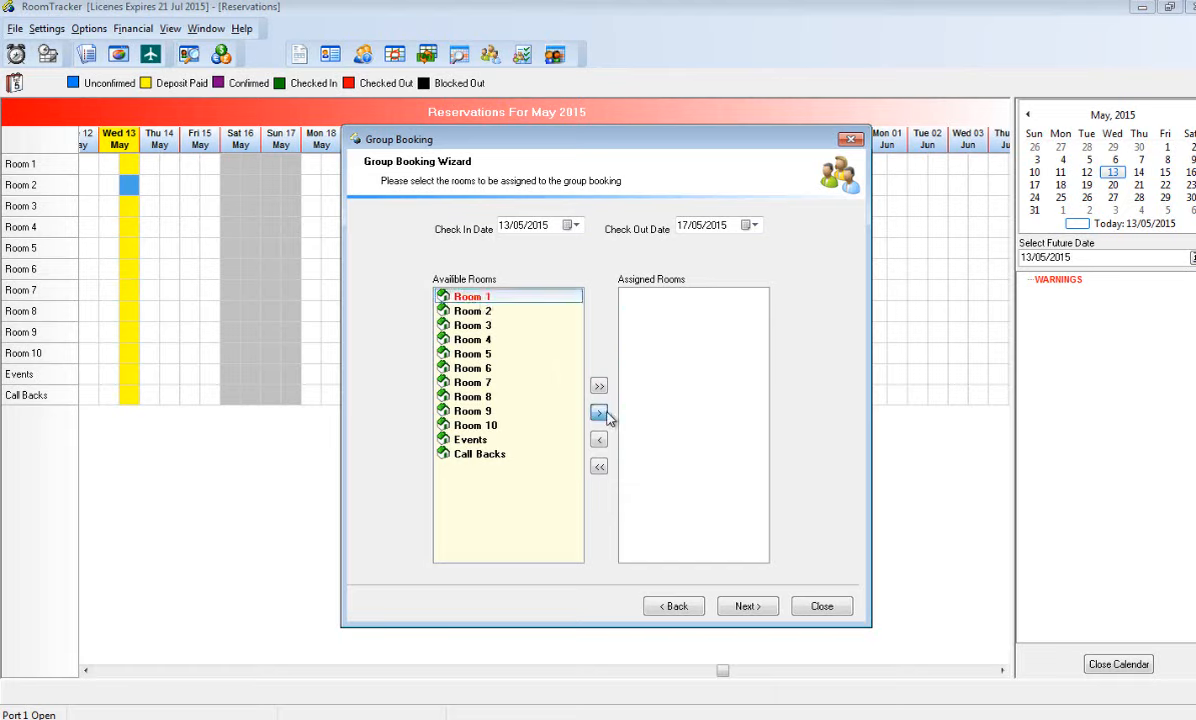
{"action": "left_click", "coordinate": [601, 414]}
{"action": "left_click", "coordinate": [599, 440]}
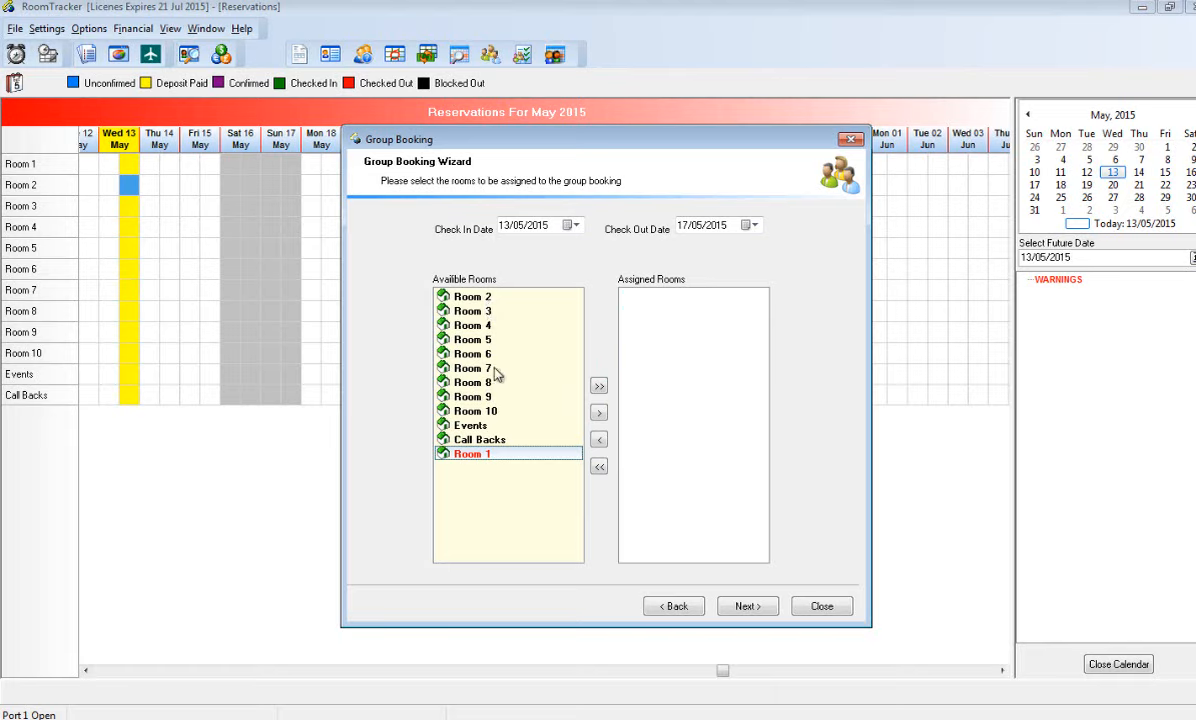
{"action": "left_click", "coordinate": [482, 298], "text": "ctrl"}
{"action": "left_click", "coordinate": [474, 311], "text": "ctrl"}
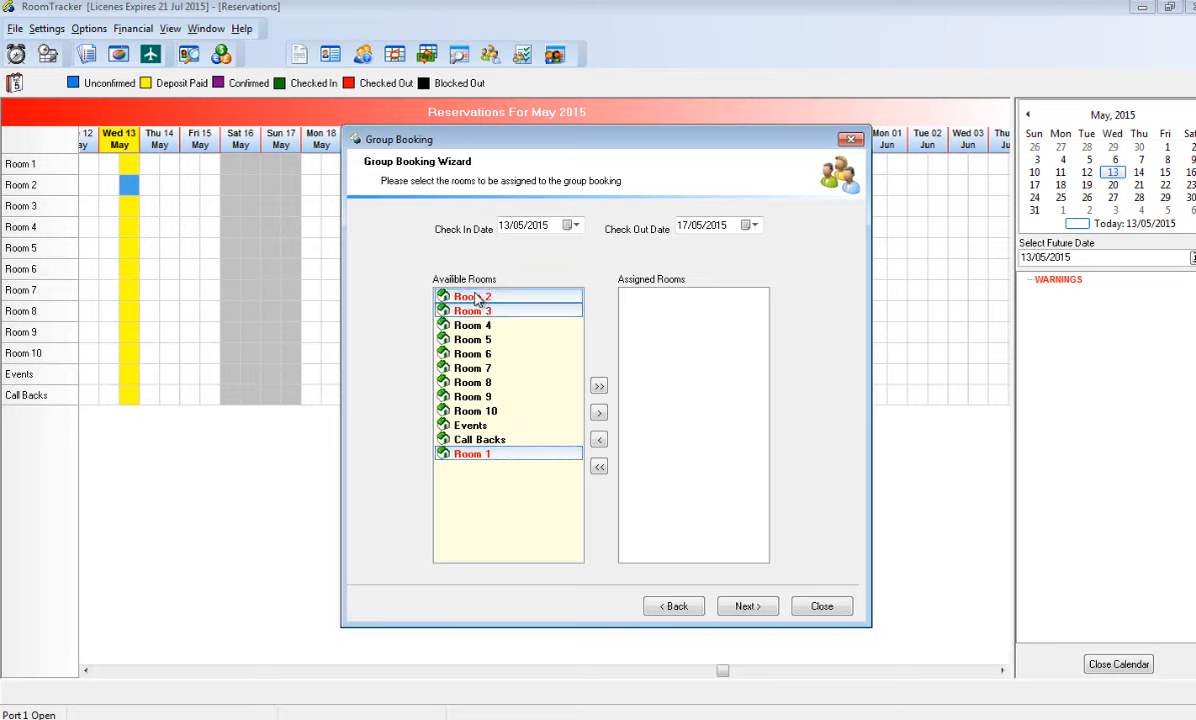
{"action": "left_click", "coordinate": [600, 413]}
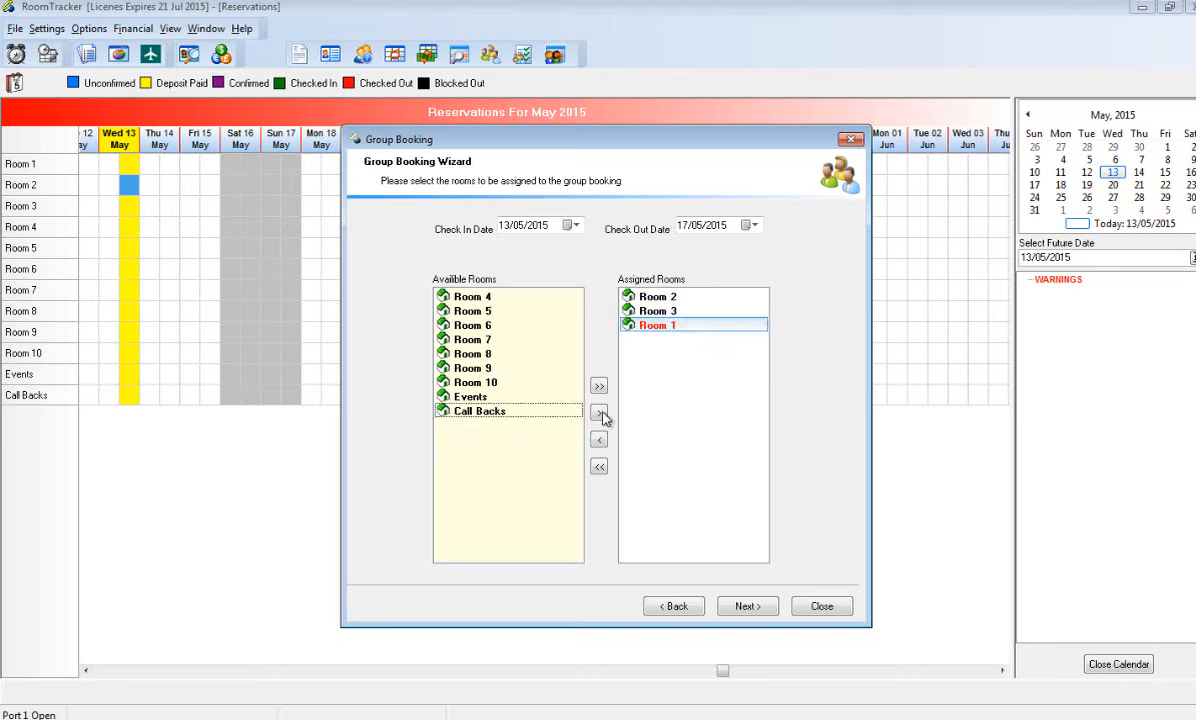
{"action": "left_click", "coordinate": [748, 607]}
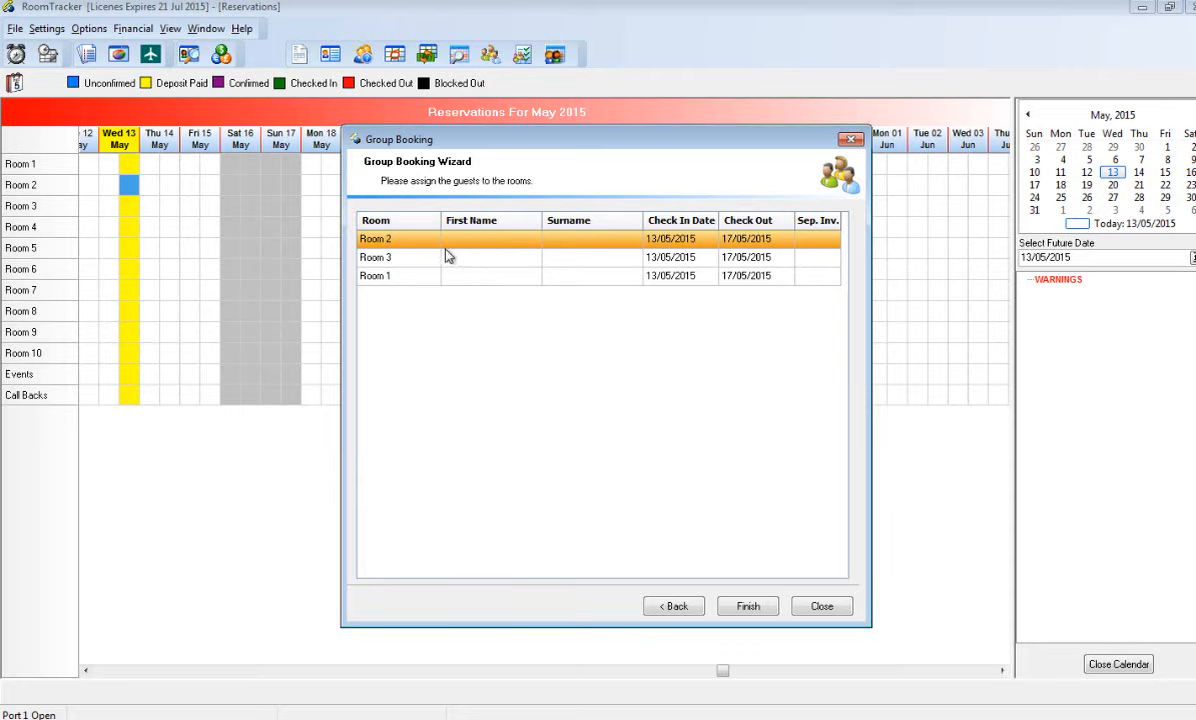
Step: Create the reservations for Room 2, Room 3 and Room 1 with each guest's last and first name
{"action": "double_click", "coordinate": [560, 247]}
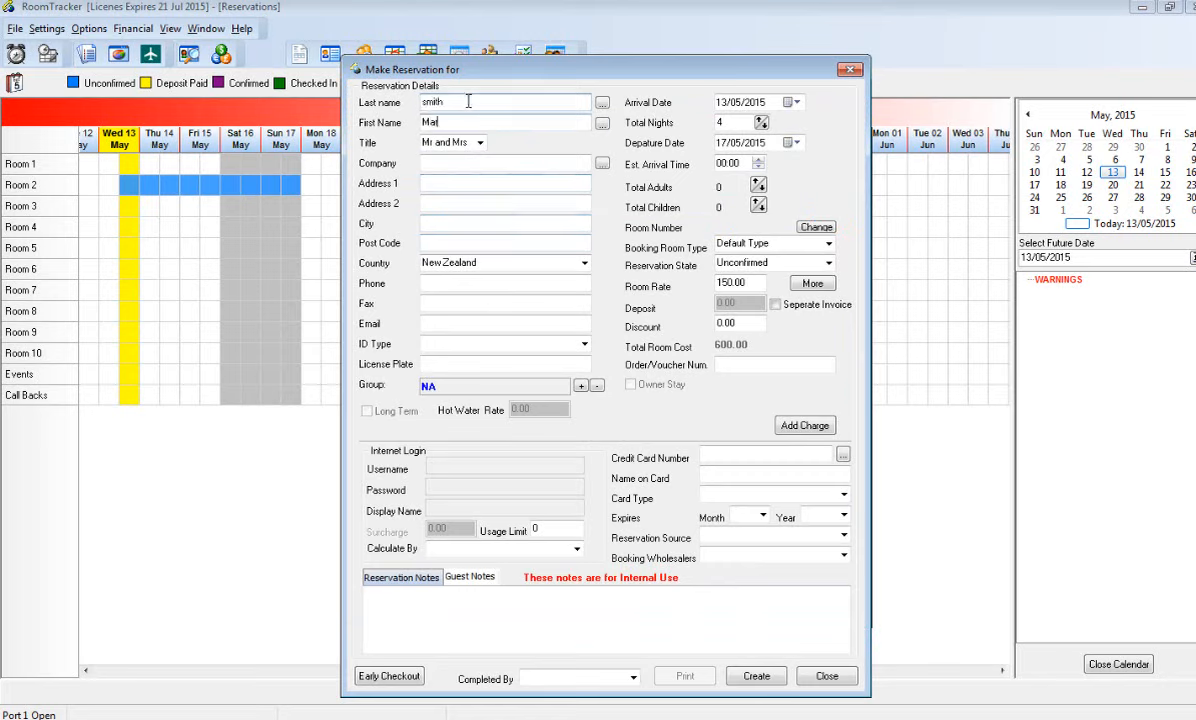
{"action": "left_click", "coordinate": [760, 679]}
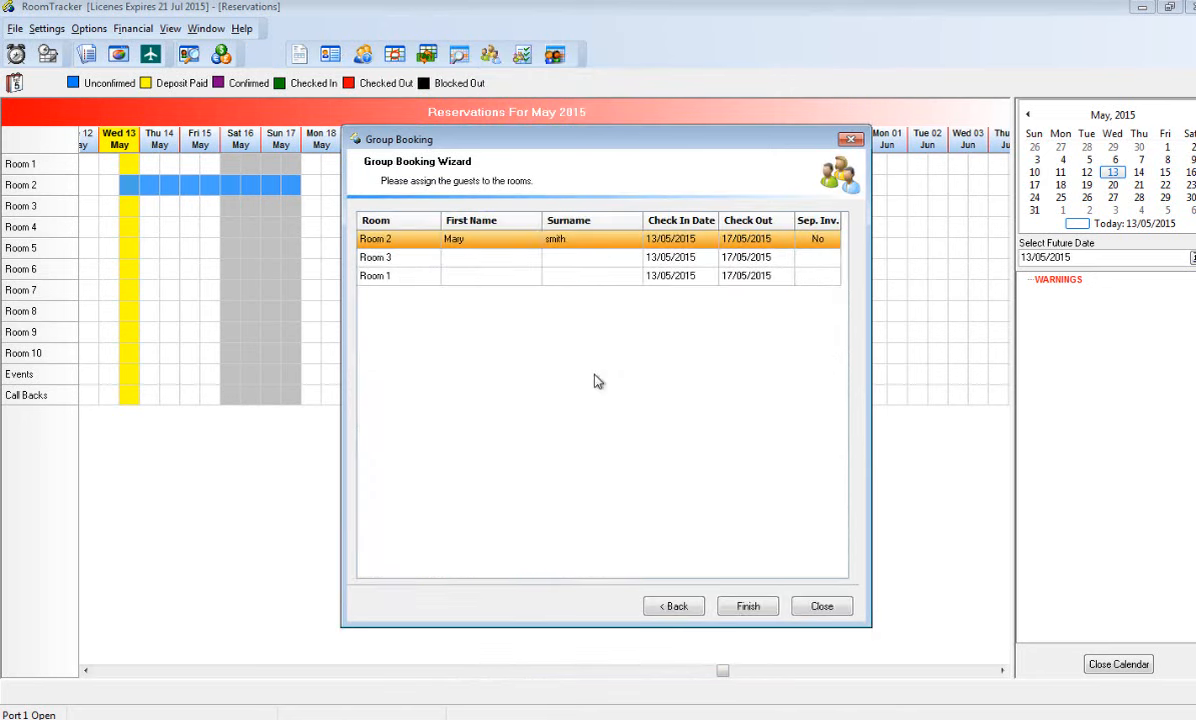
{"action": "left_click", "coordinate": [490, 259]}
{"action": "double_click", "coordinate": [490, 261]}
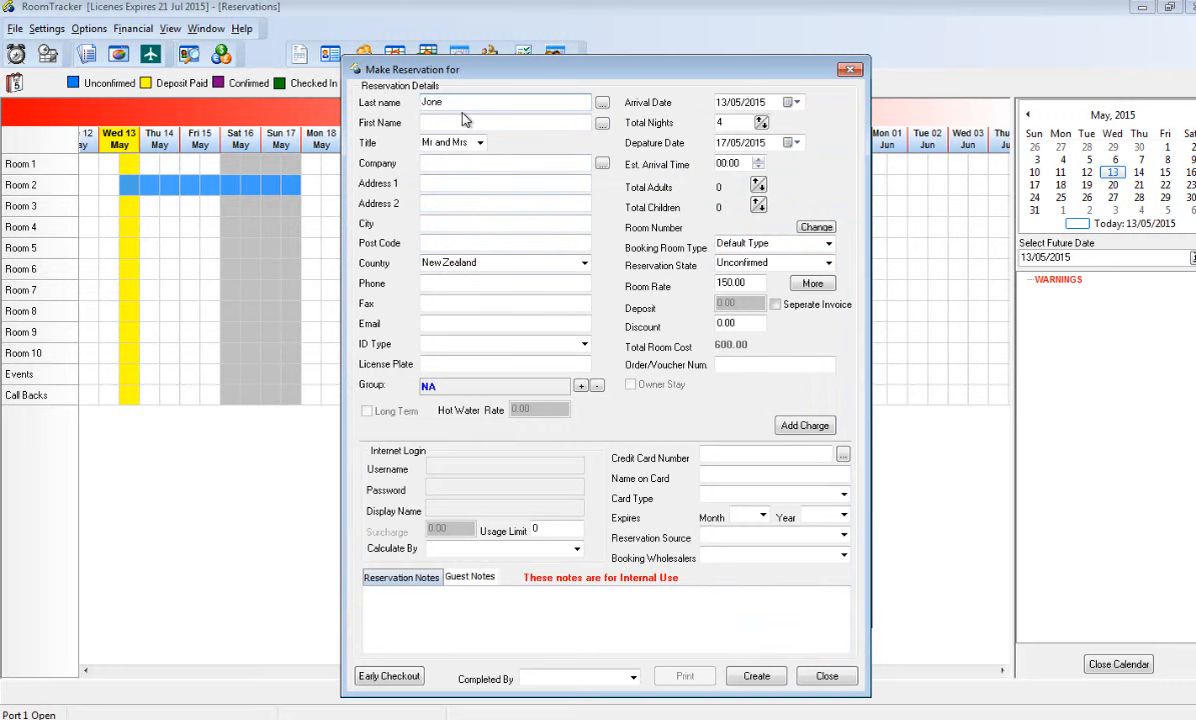
{"action": "key", "text": "Tab"}
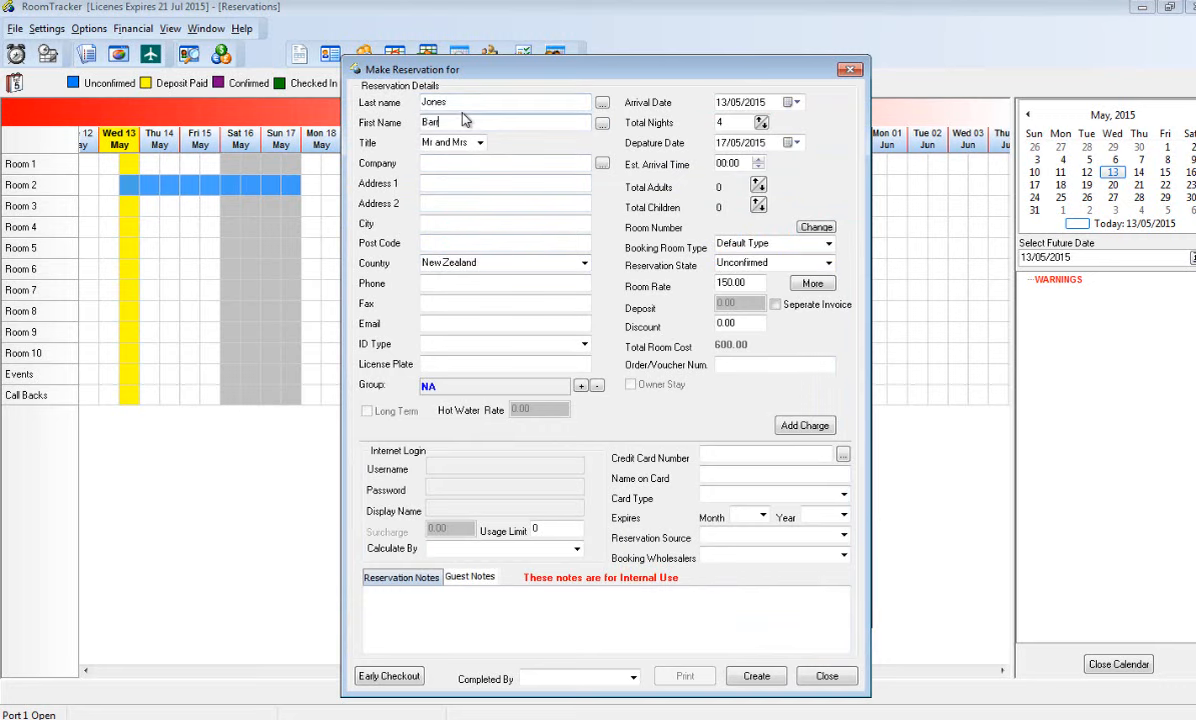
{"action": "left_click", "coordinate": [757, 675]}
{"action": "double_click", "coordinate": [492, 274]}
{"action": "left_click", "coordinate": [756, 677]}
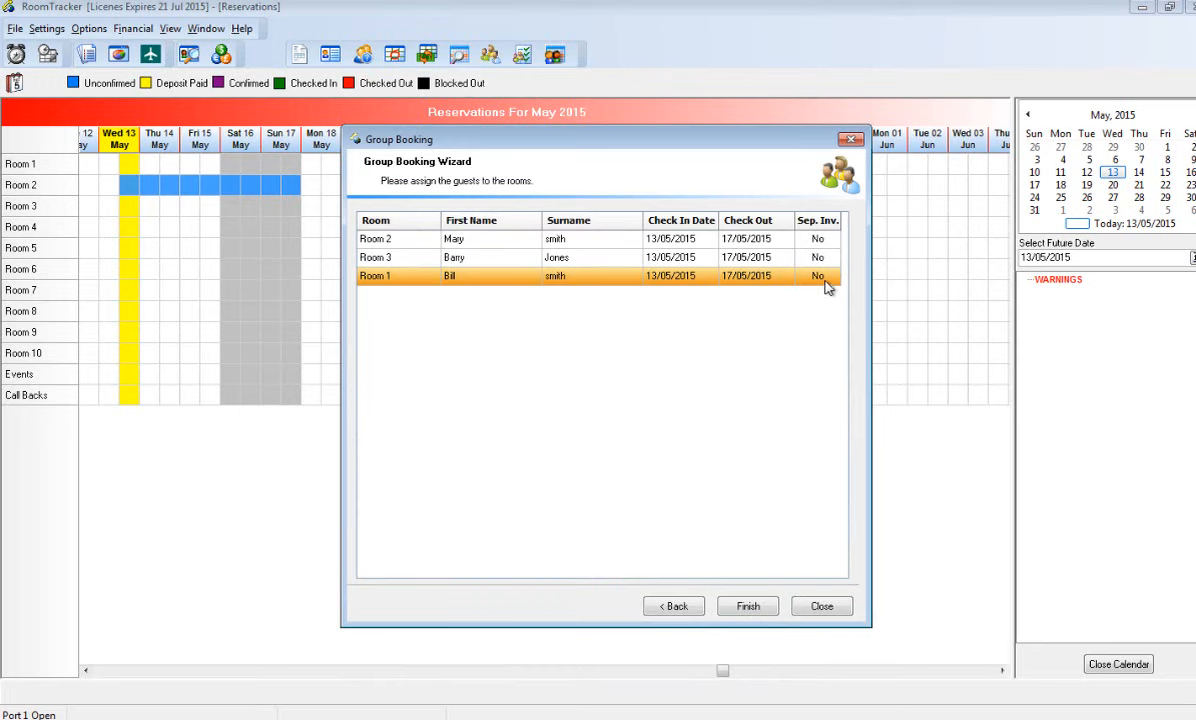
Step: Set the departure date of the Room 2 reservation to 19/05/2015 and save it
{"action": "left_click", "coordinate": [468, 236]}
{"action": "double_click", "coordinate": [503, 250]}
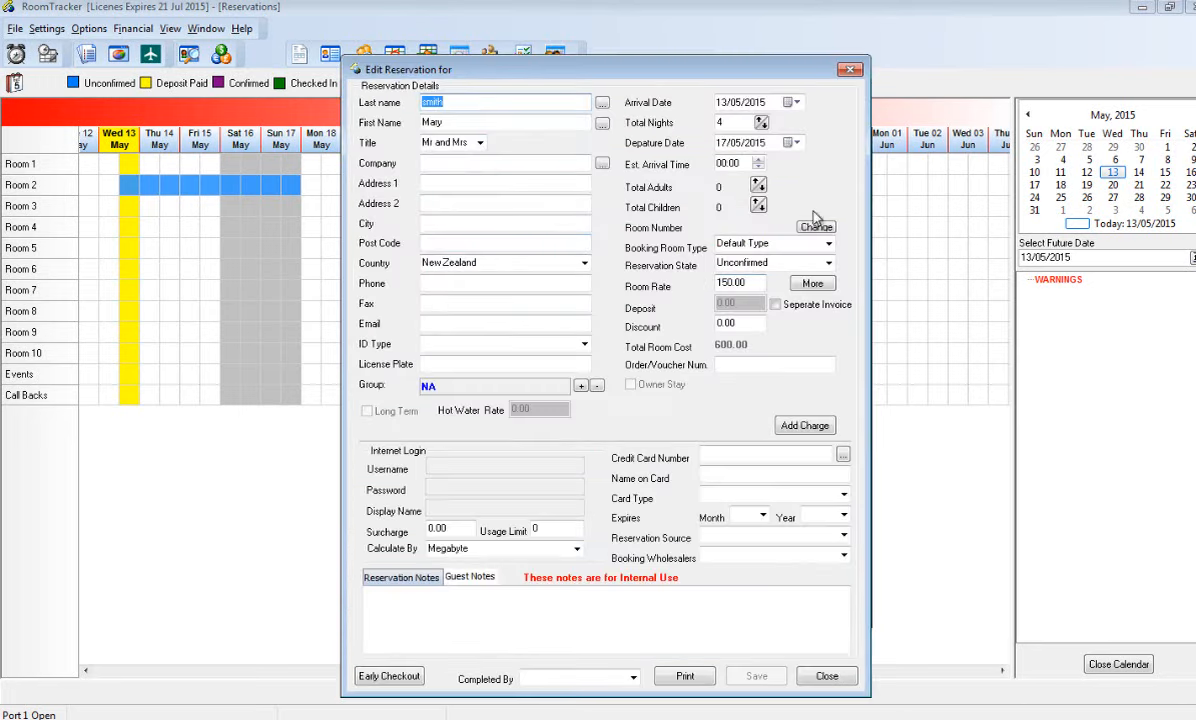
{"action": "left_click", "coordinate": [788, 143]}
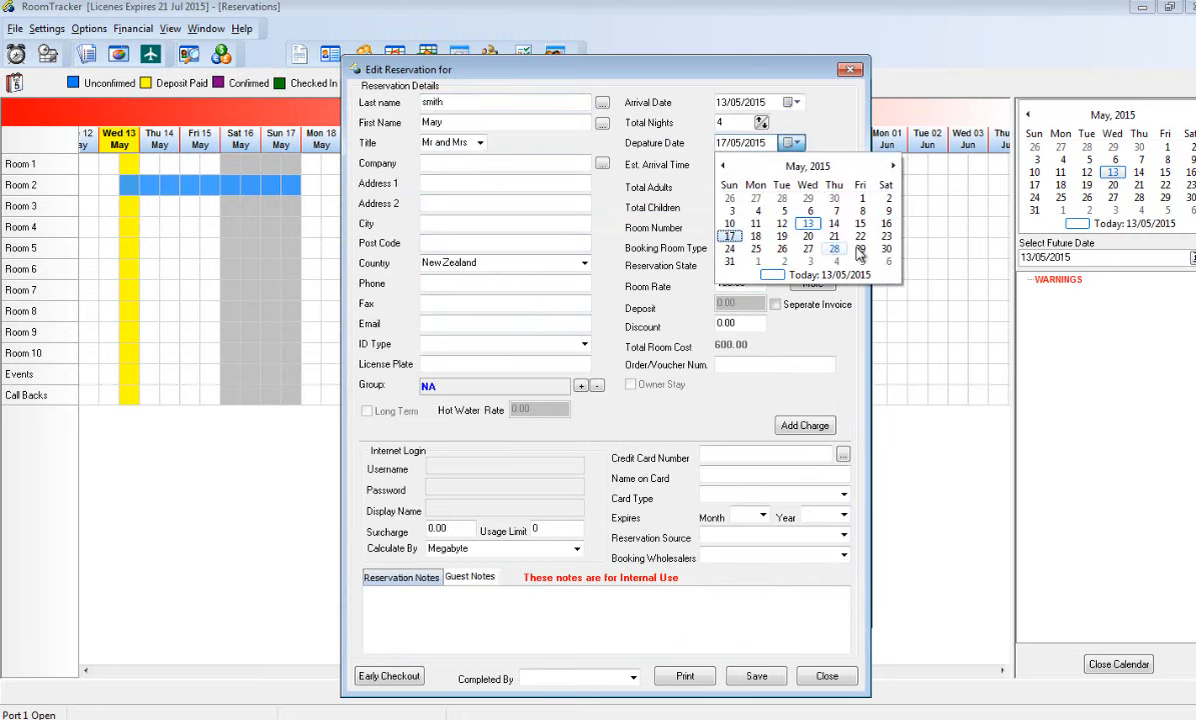
{"action": "left_click", "coordinate": [782, 236]}
{"action": "left_click", "coordinate": [760, 676]}
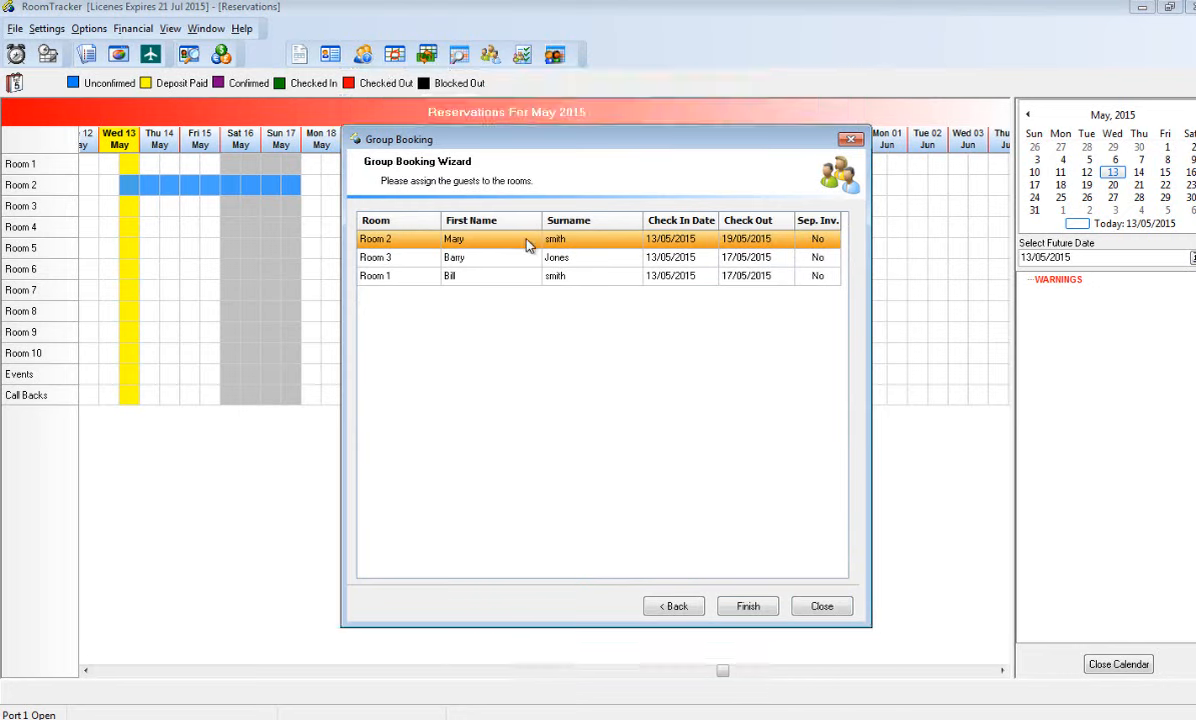
Step: Mark the Room 2 reservation for a separate invoice and save it
{"action": "double_click", "coordinate": [498, 238]}
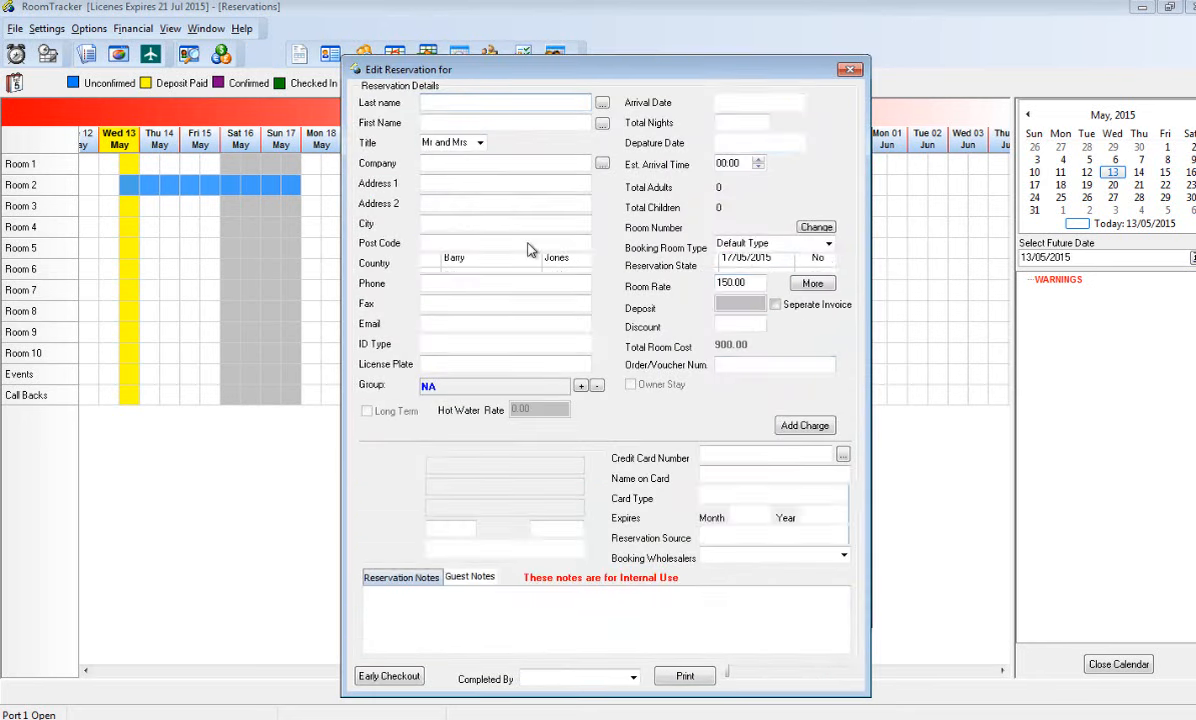
{"action": "left_click", "coordinate": [776, 305]}
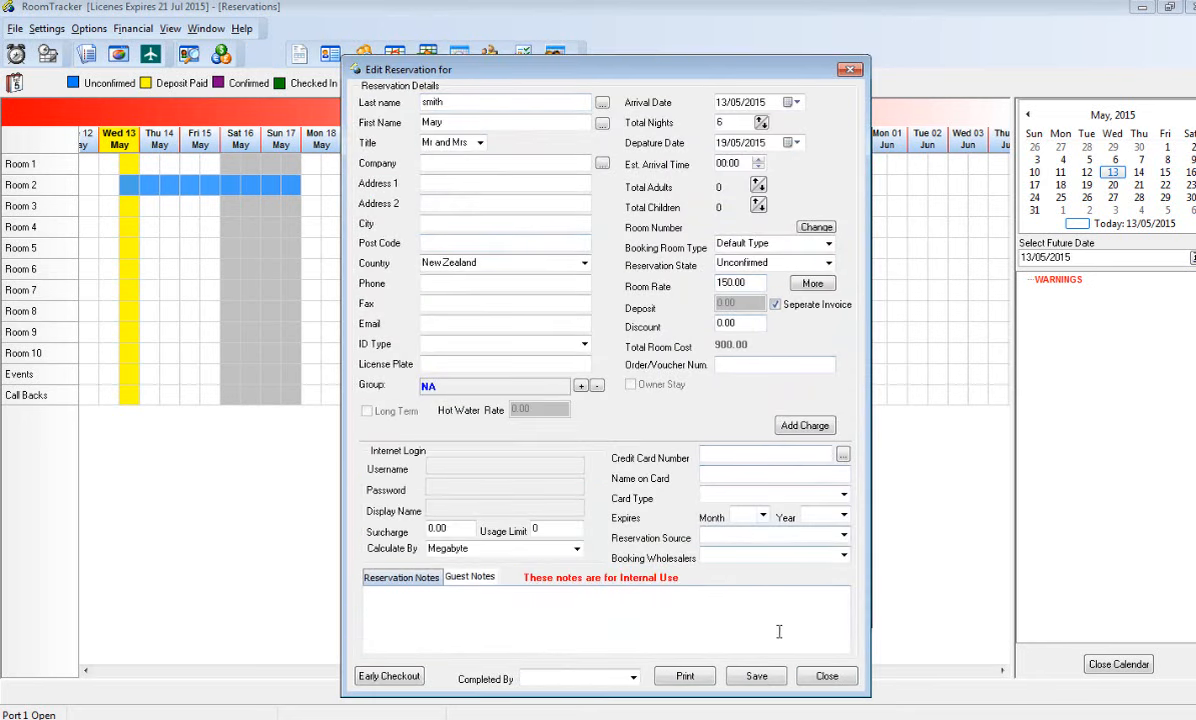
{"action": "left_click", "coordinate": [758, 676]}
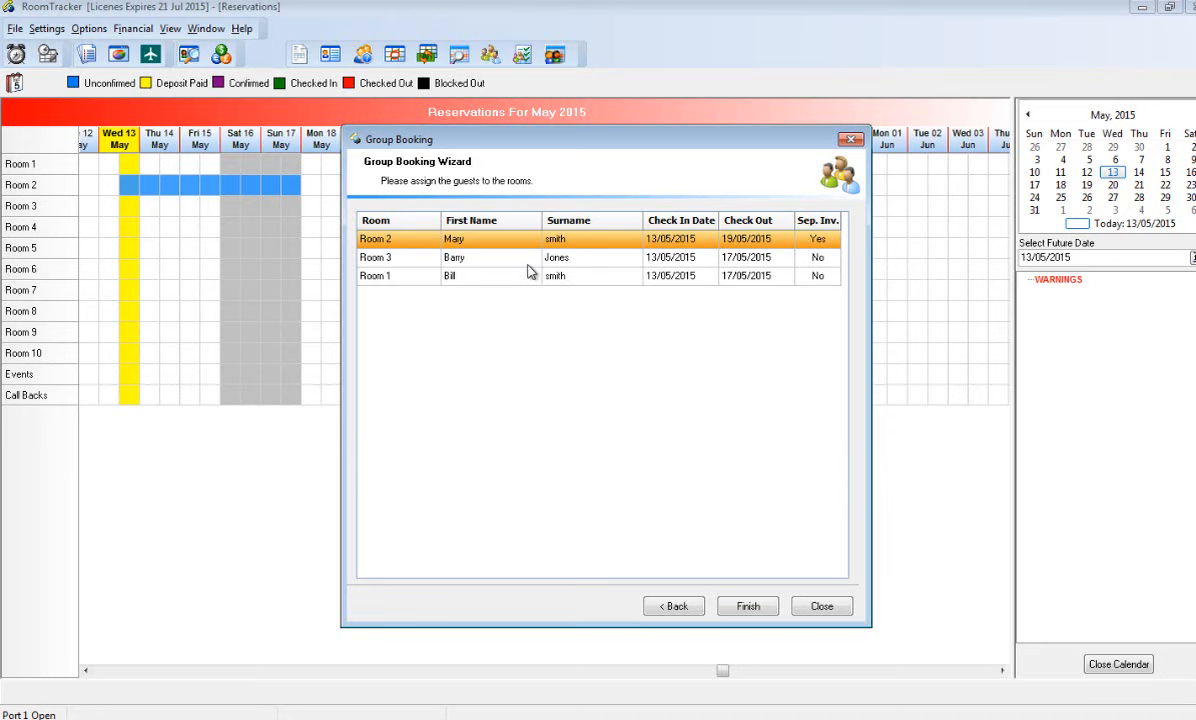
Step: Set the Room 2 reservation's departure date to 17/05/2015, save it and finish creating the group booking
{"action": "double_click", "coordinate": [512, 240]}
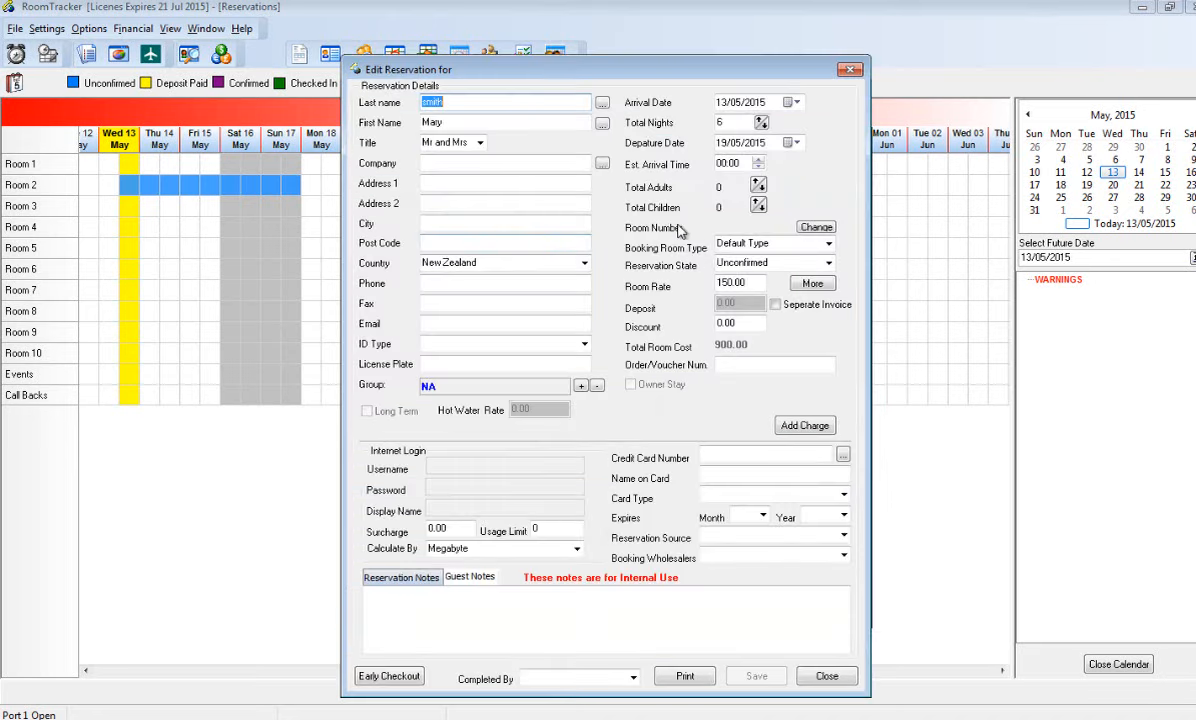
{"action": "left_click", "coordinate": [790, 143]}
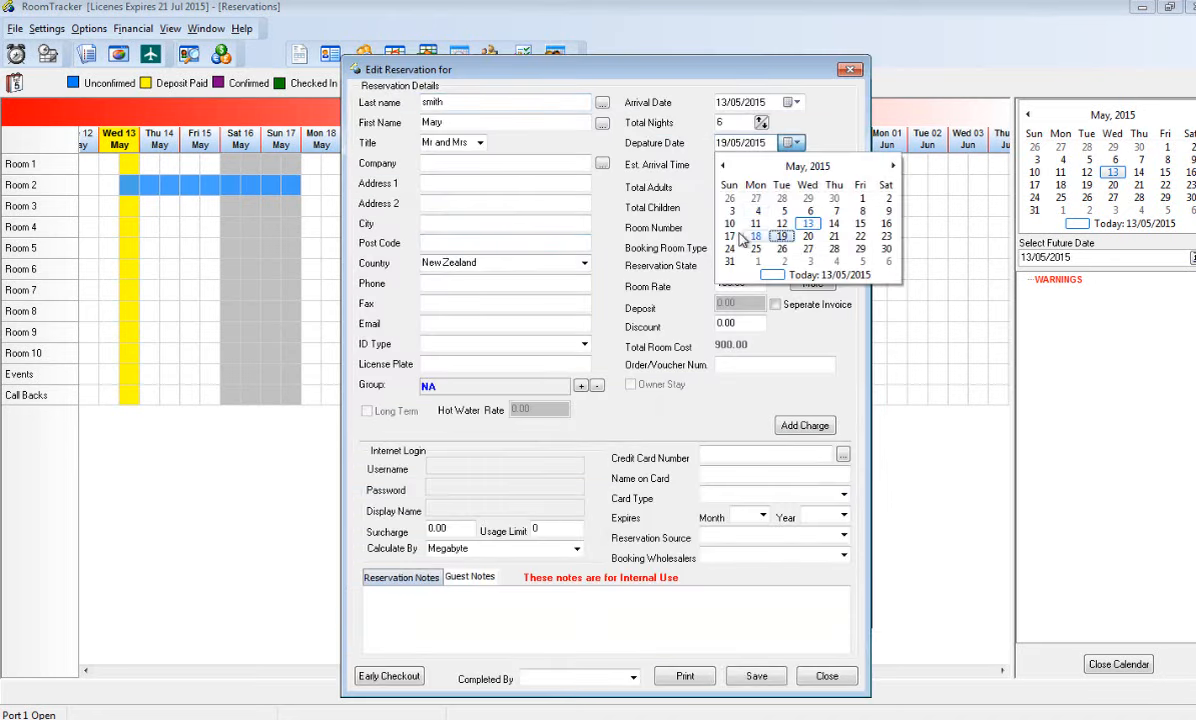
{"action": "left_click", "coordinate": [730, 236]}
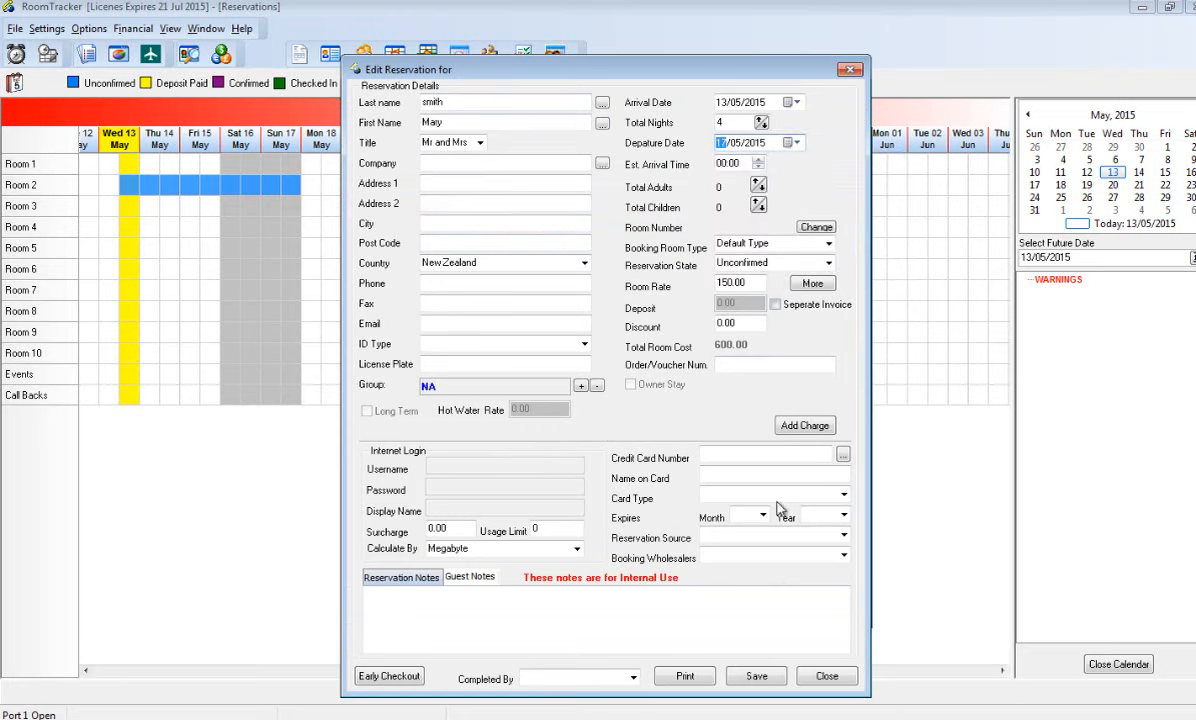
{"action": "left_click", "coordinate": [757, 676]}
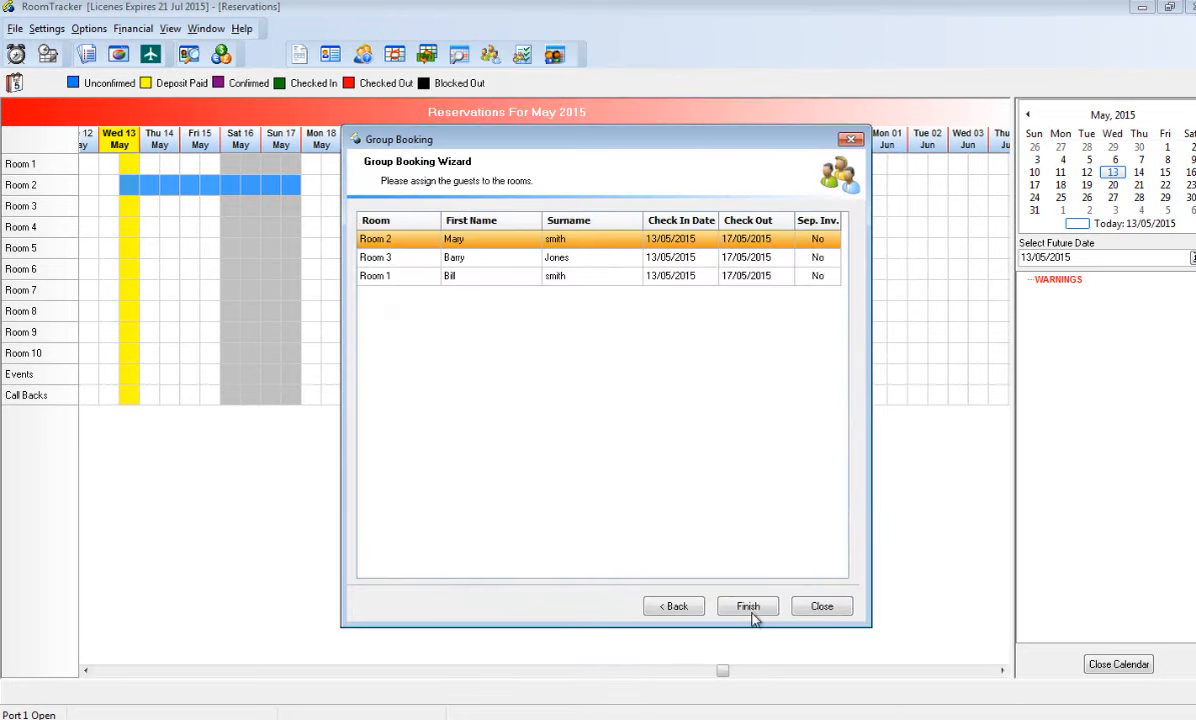
{"action": "left_click", "coordinate": [746, 607]}
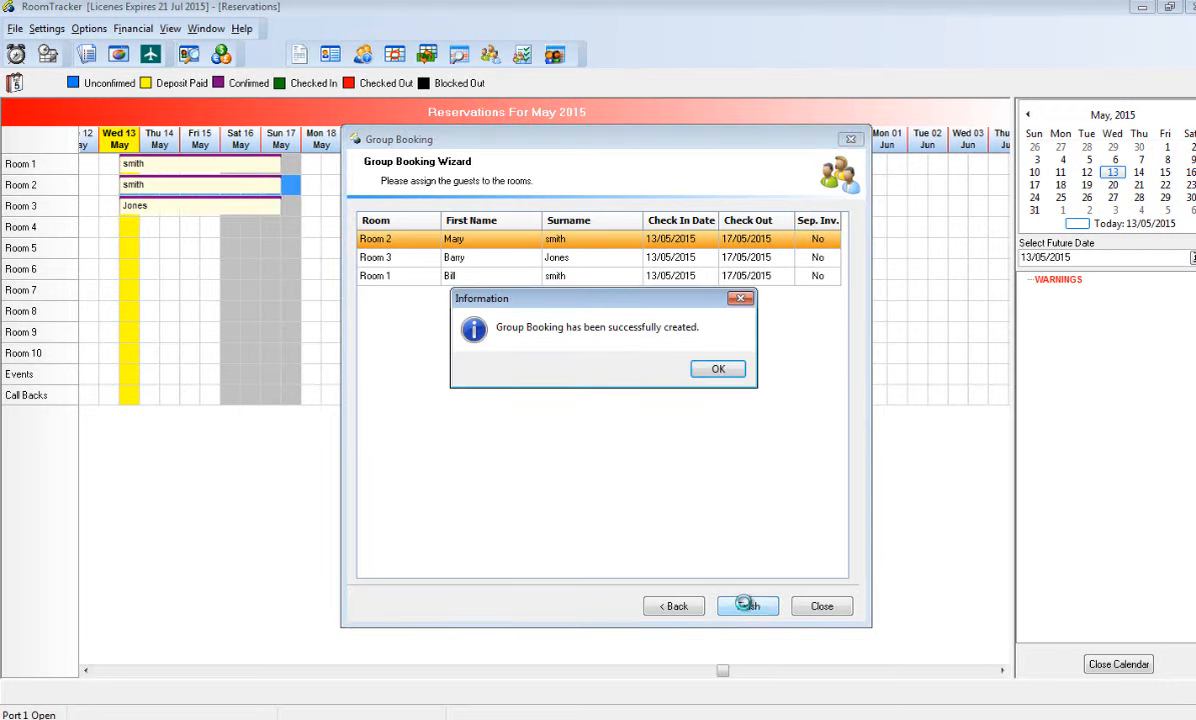
{"action": "left_click", "coordinate": [716, 372]}
Step: Check in all reservations of the group booking, starting from the Room 1 reservation
{"action": "left_click", "coordinate": [152, 166]}
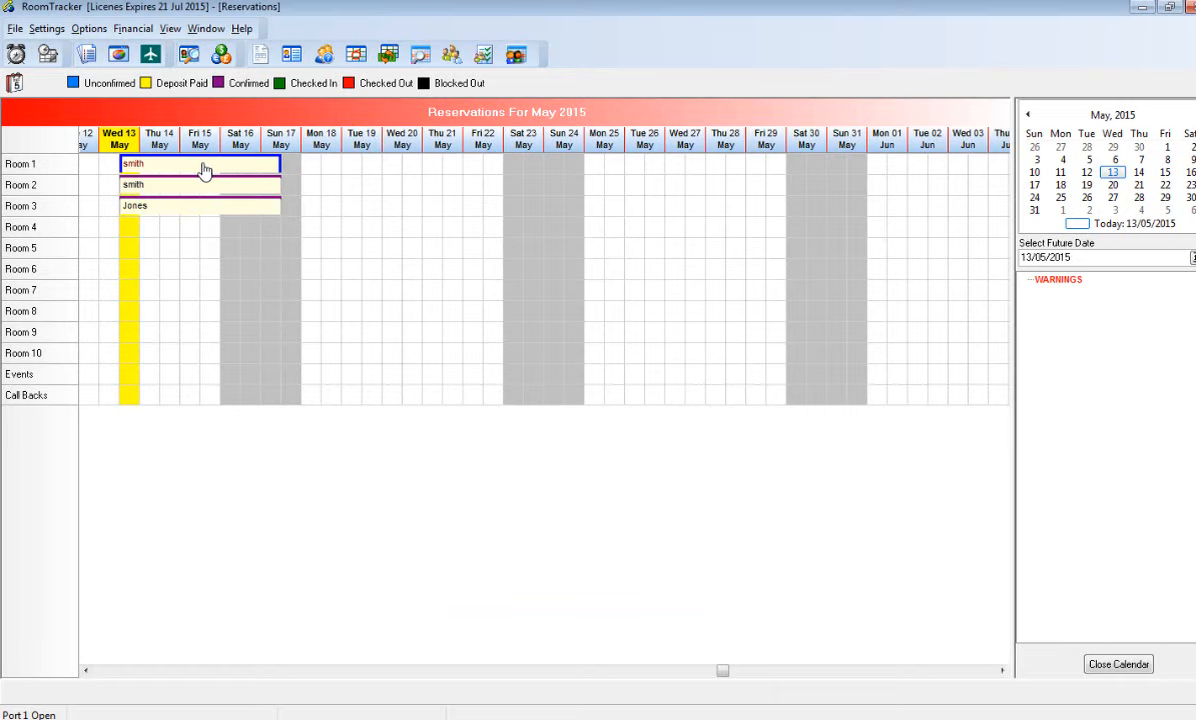
{"action": "mouse_move", "coordinate": [202, 162]}
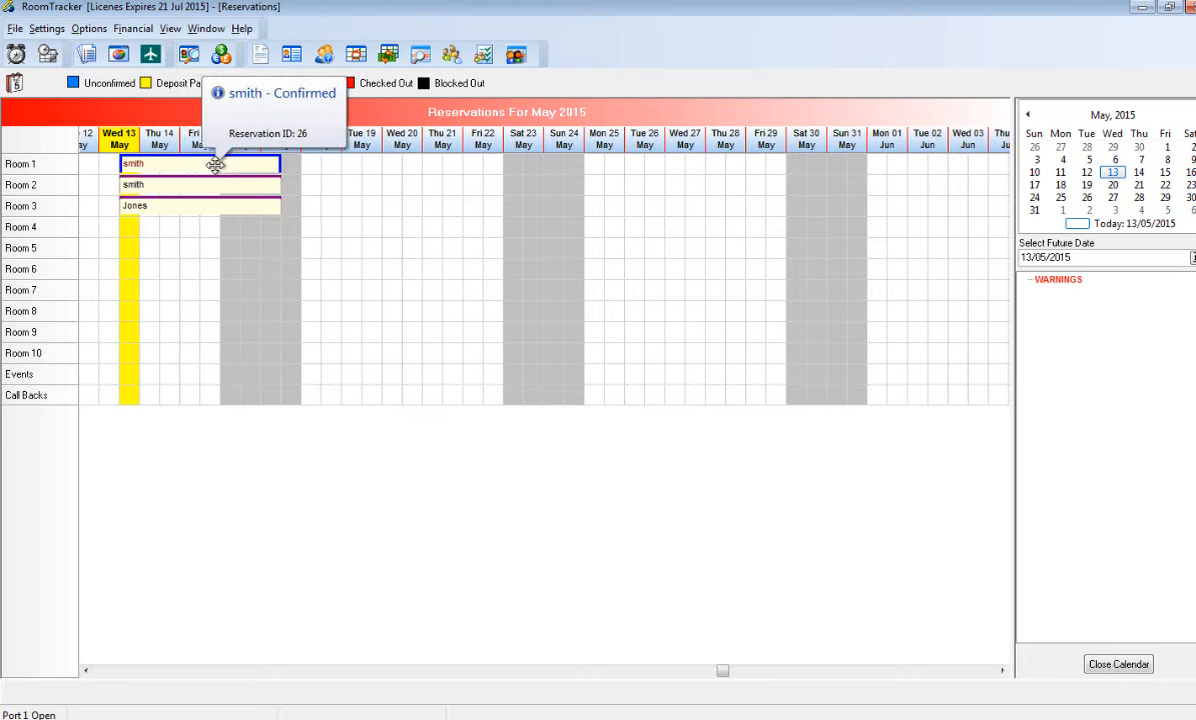
{"action": "right_click", "coordinate": [213, 165]}
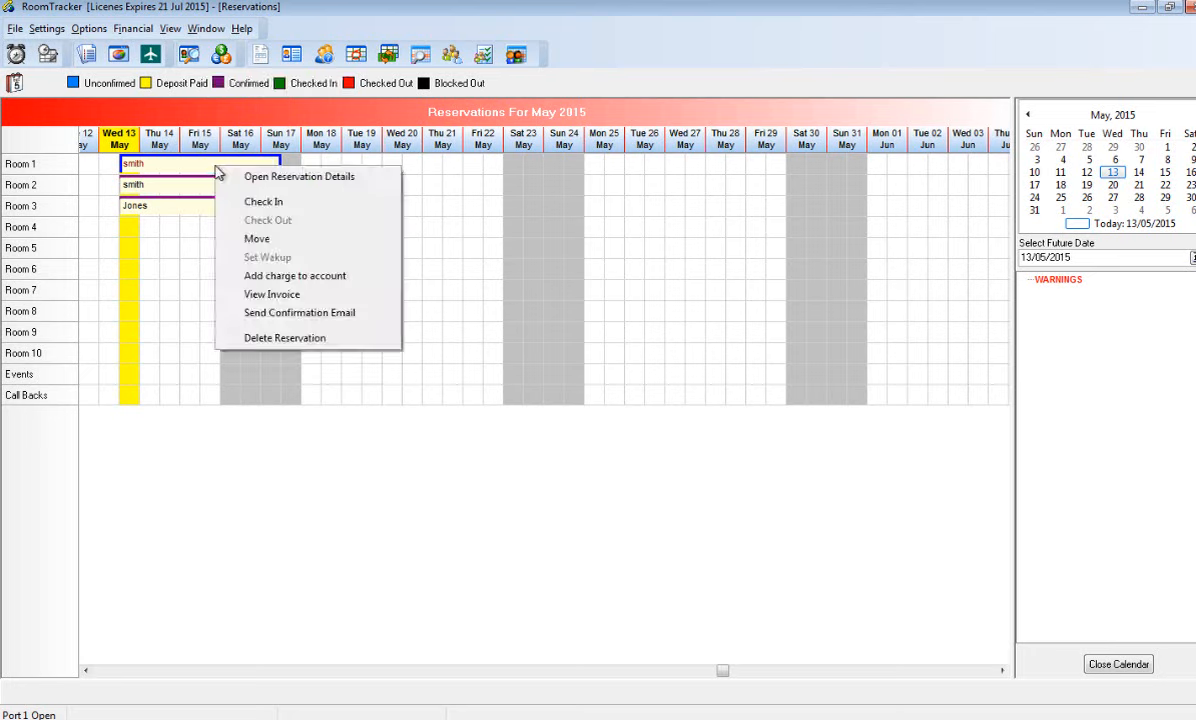
{"action": "left_click", "coordinate": [286, 203]}
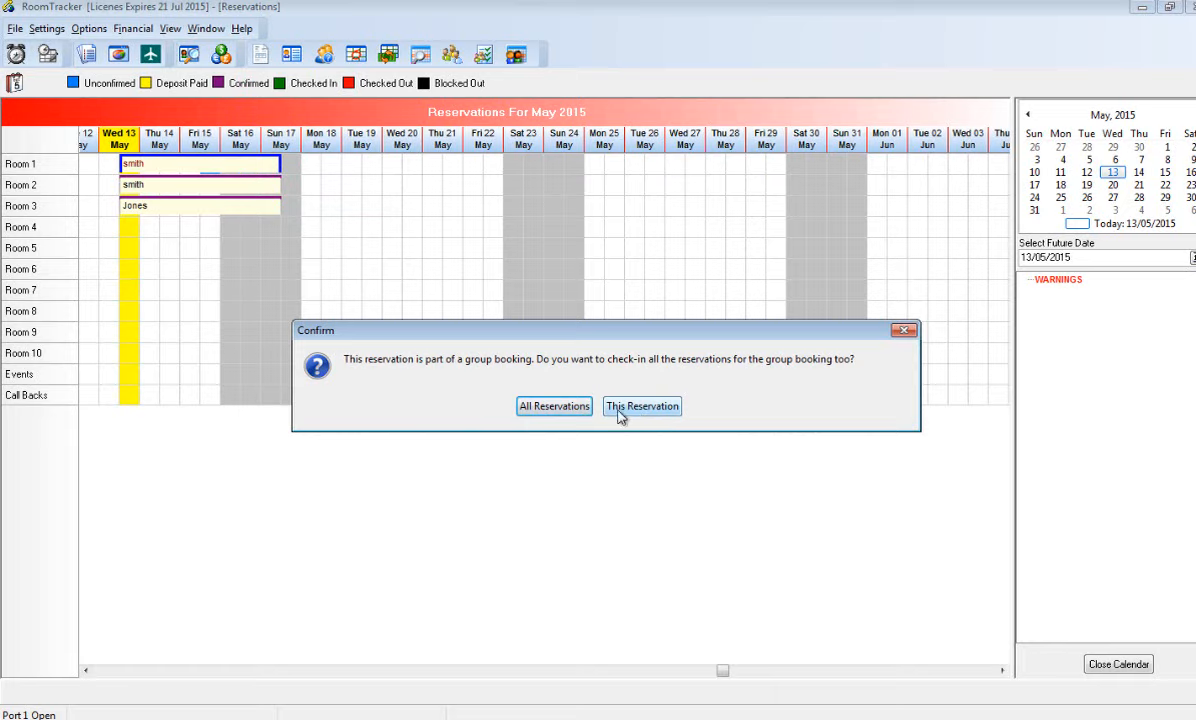
{"action": "left_click", "coordinate": [548, 406]}
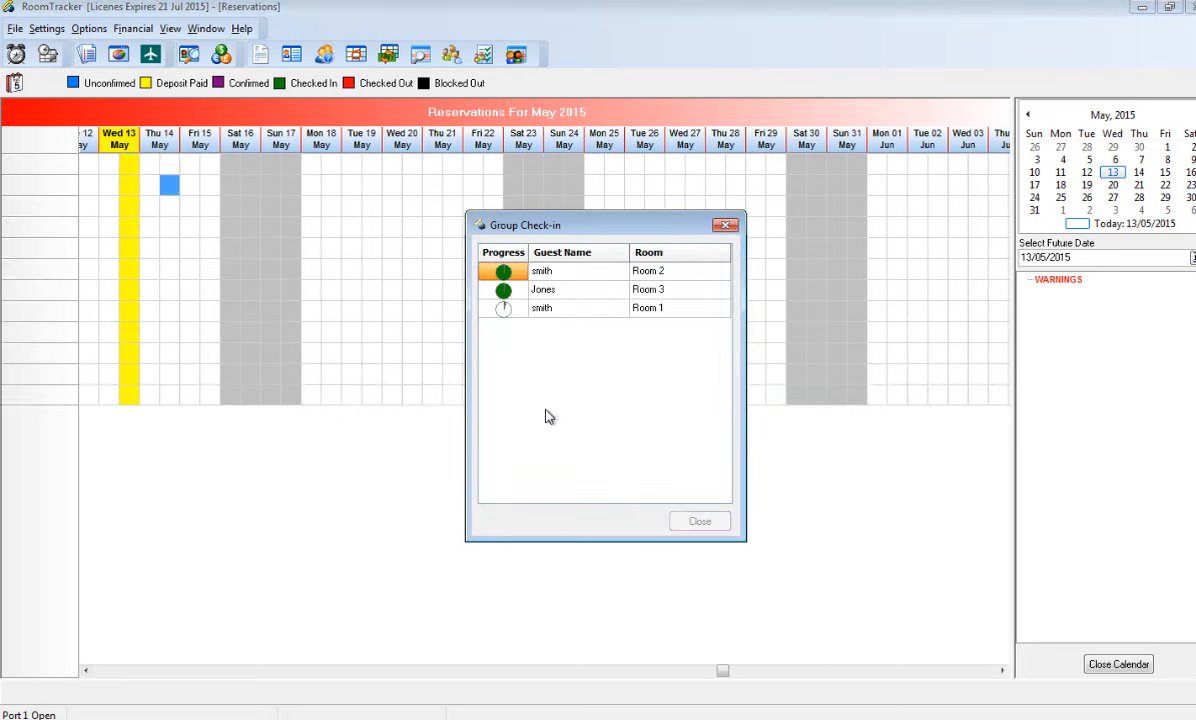
{"action": "left_click", "coordinate": [716, 372]}
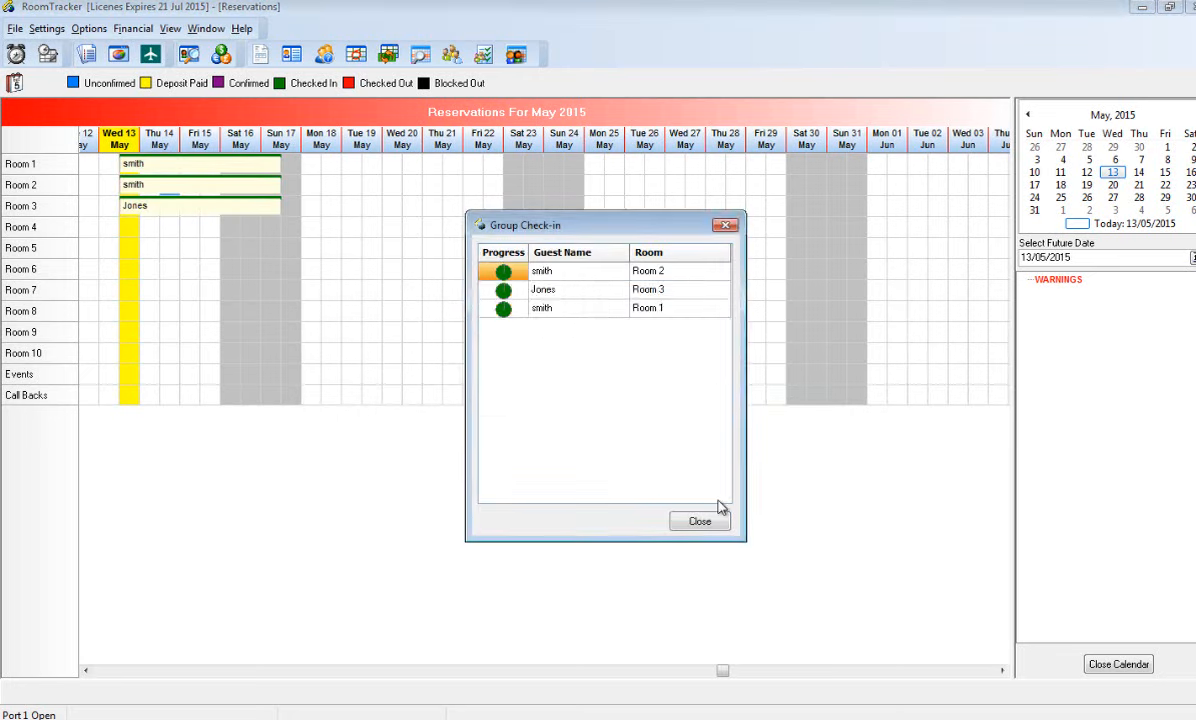
{"action": "left_click", "coordinate": [700, 521]}
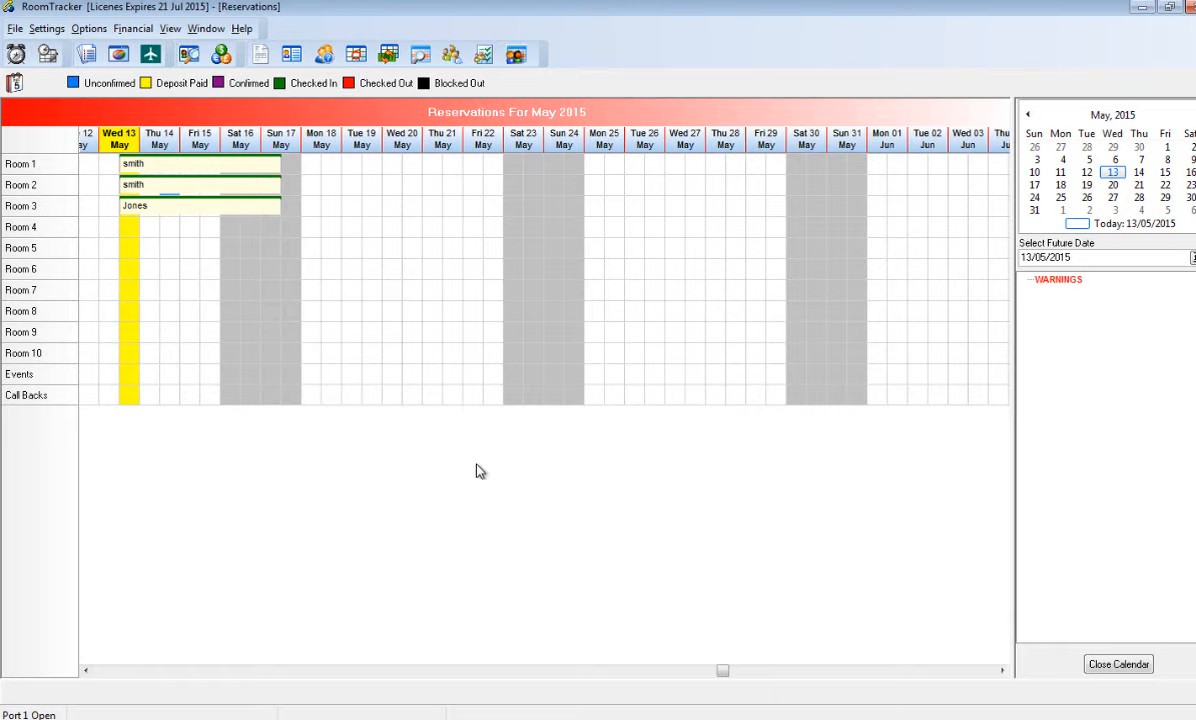
Step: Create an individual invoice for the Room 1 reservation only
{"action": "mouse_move", "coordinate": [172, 174]}
{"action": "right_click", "coordinate": [172, 170]}
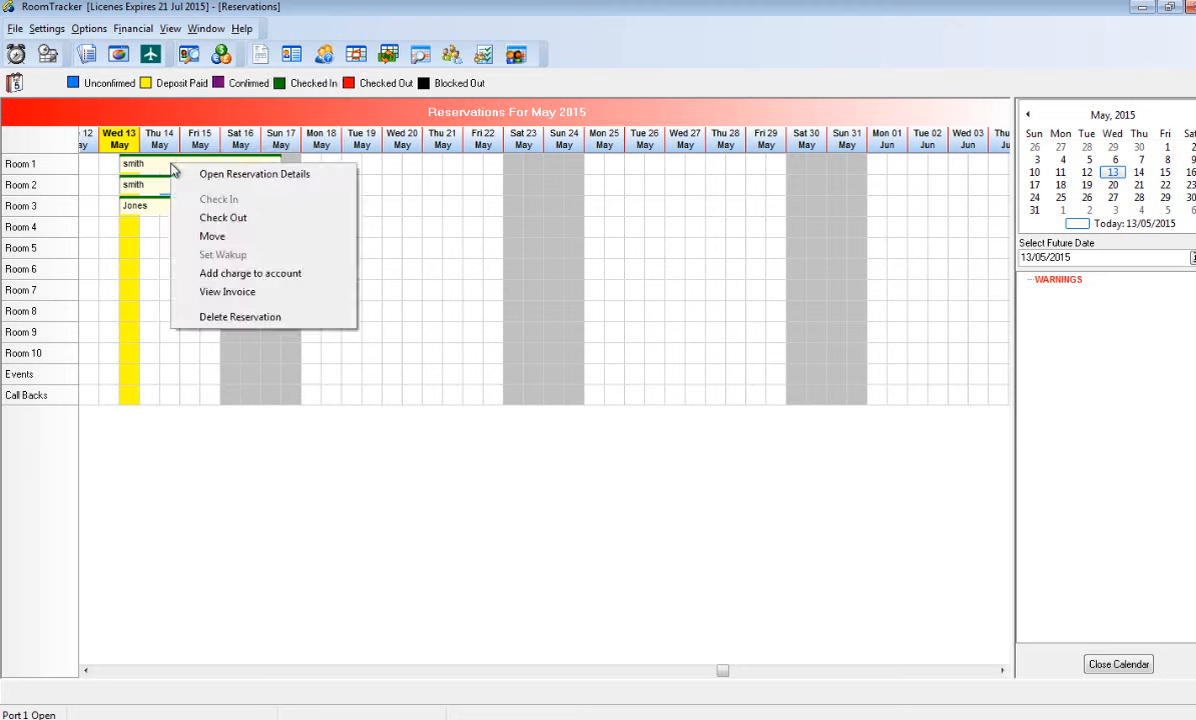
{"action": "left_click", "coordinate": [247, 295]}
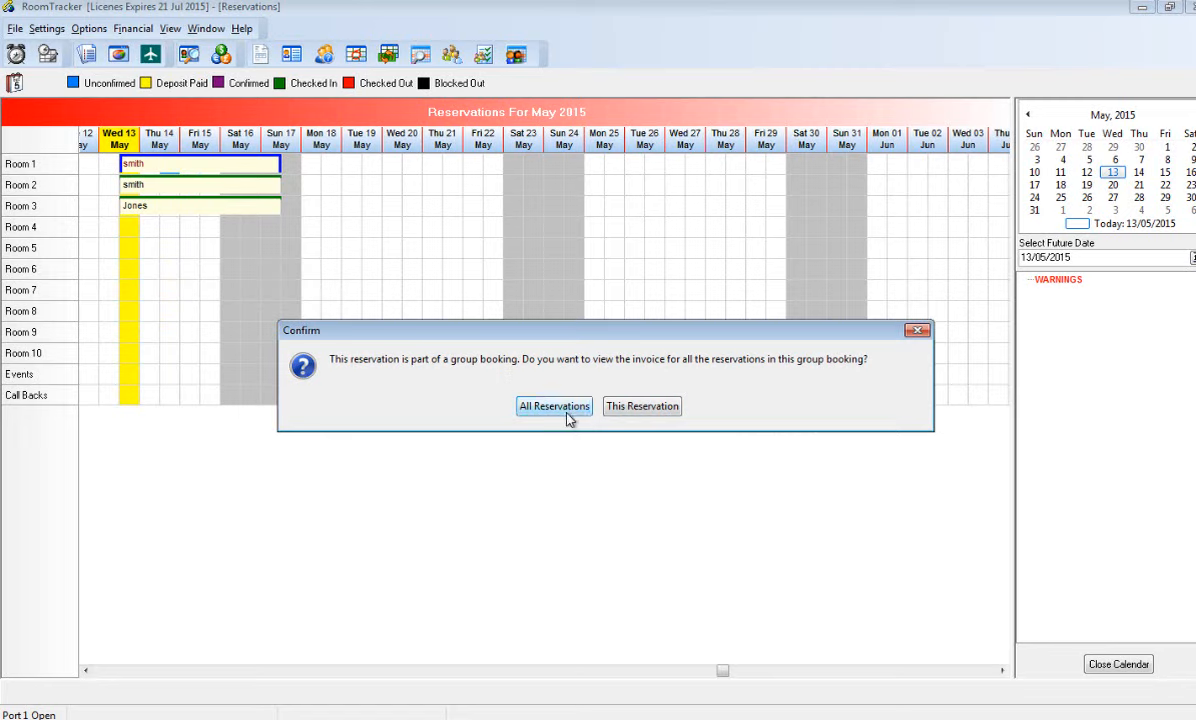
{"action": "left_click", "coordinate": [643, 408]}
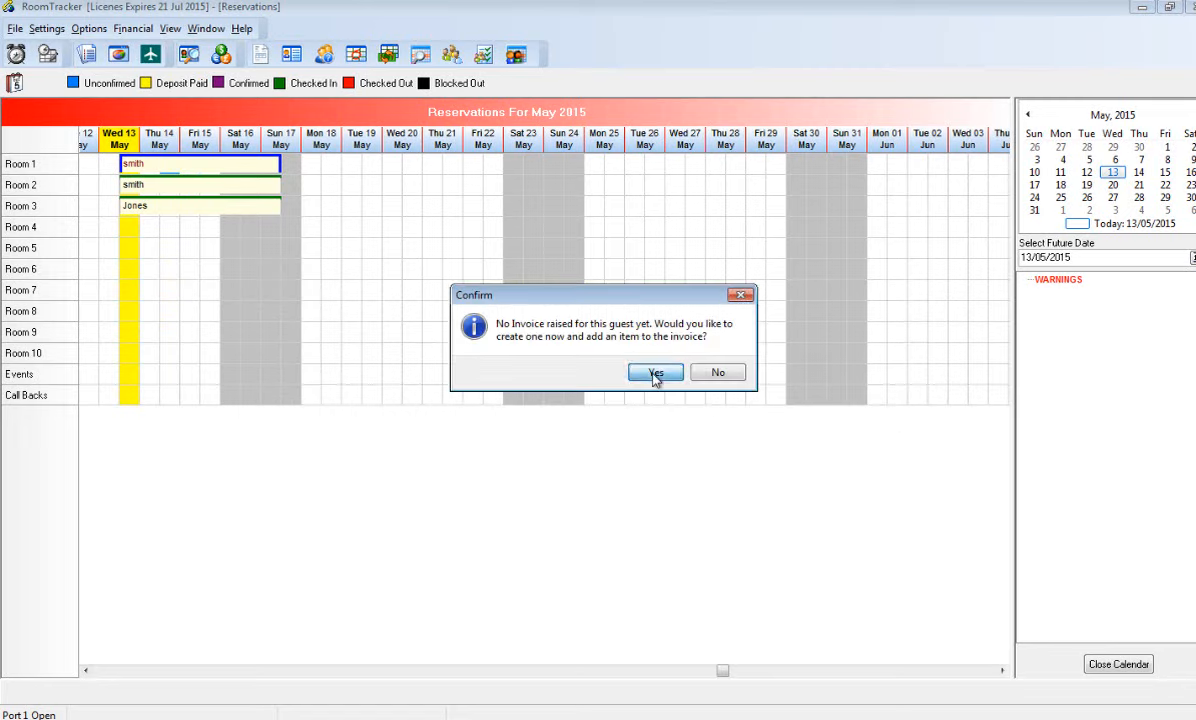
{"action": "left_click", "coordinate": [655, 373]}
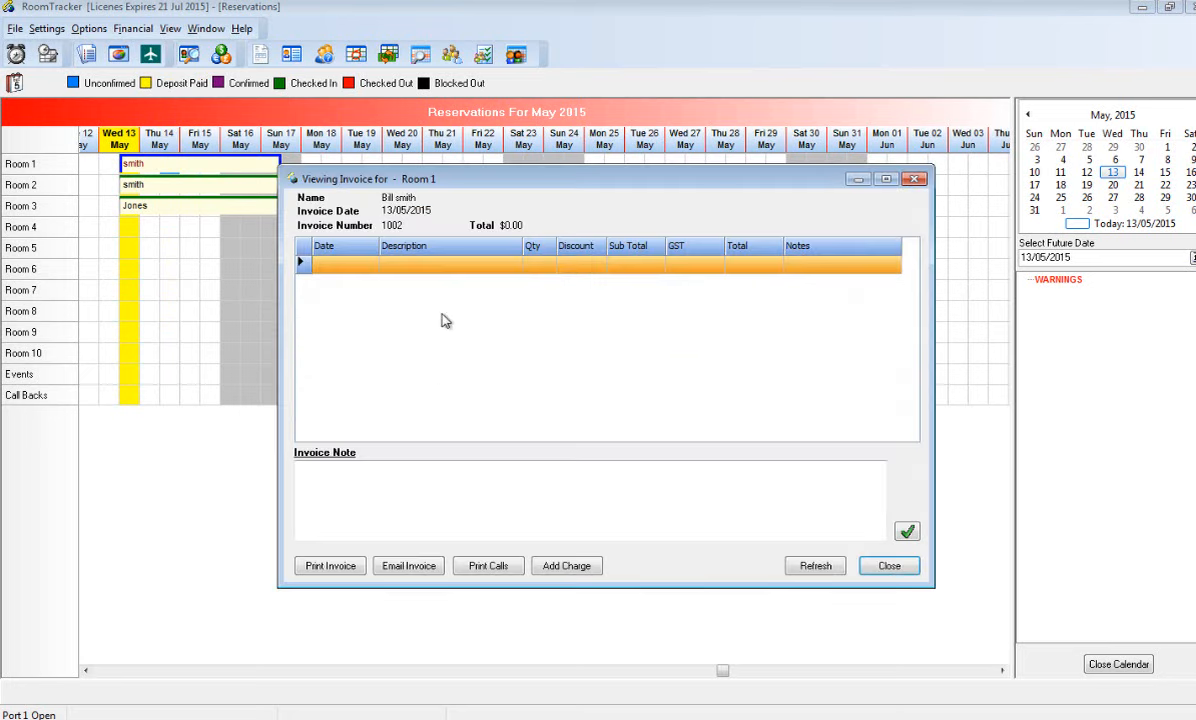
Step: Add a charge for 1 Beer to the Room 1 invoice and close the invoice
{"action": "left_click", "coordinate": [596, 572]}
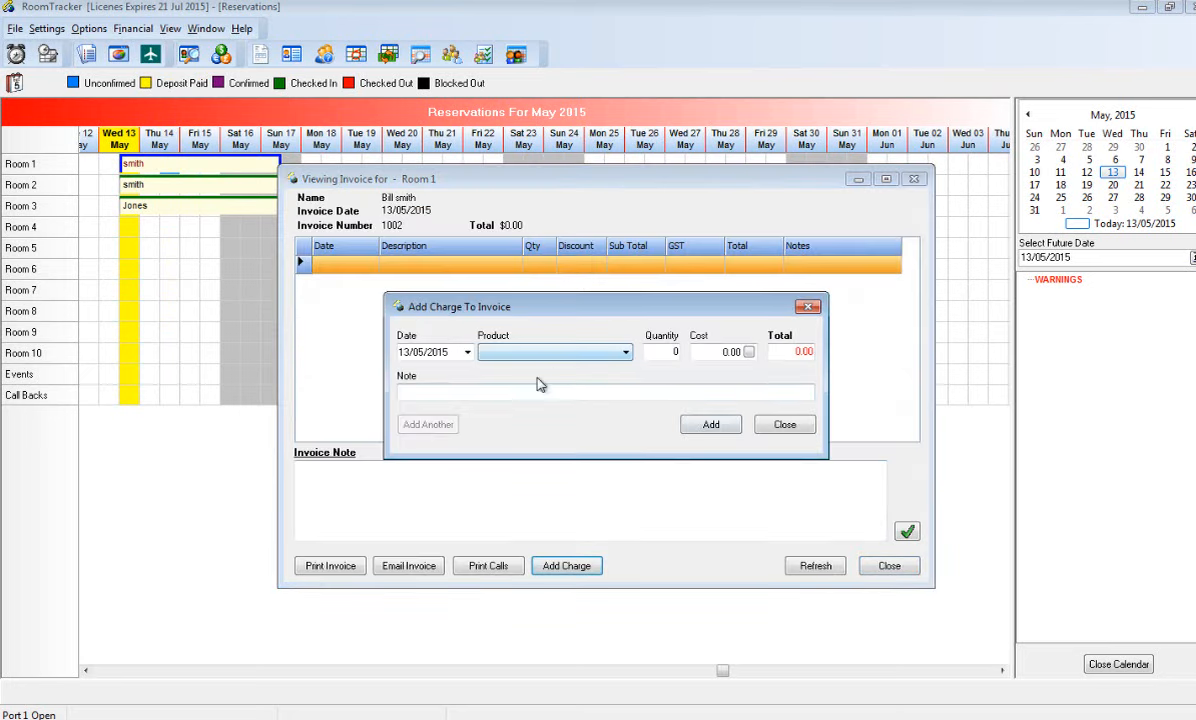
{"action": "left_click", "coordinate": [505, 355]}
{"action": "left_click", "coordinate": [519, 390]}
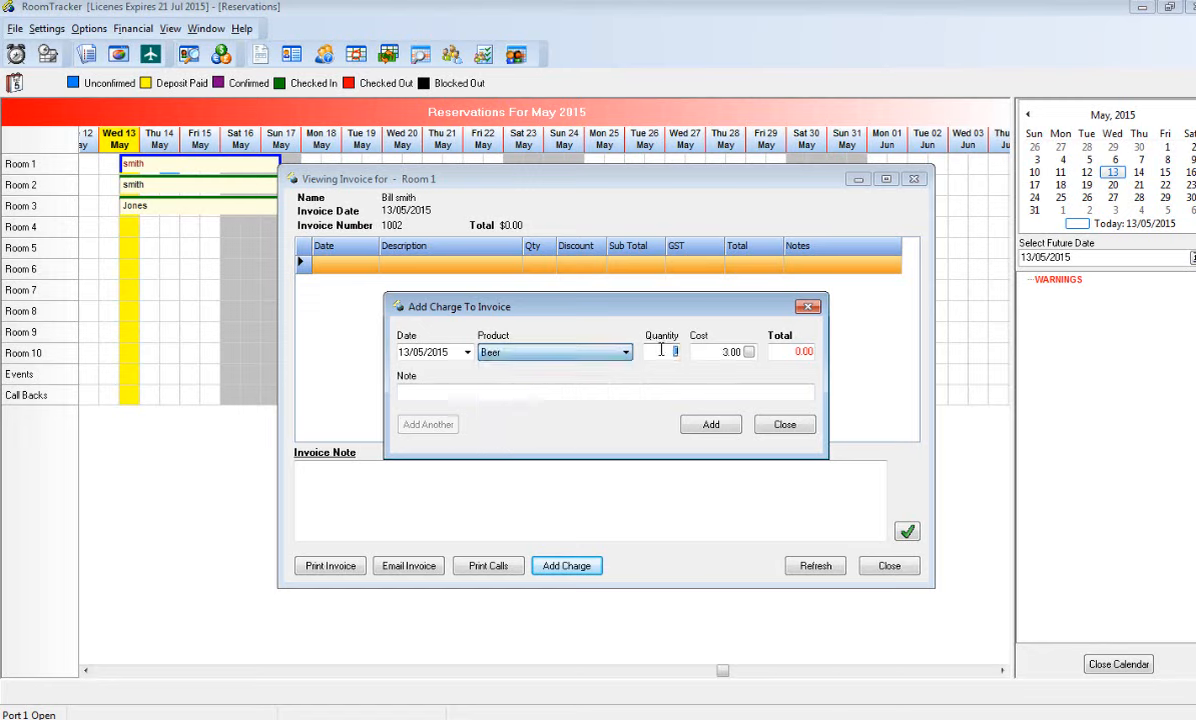
{"action": "left_click", "coordinate": [666, 350]}
{"action": "key", "text": "Tab"}
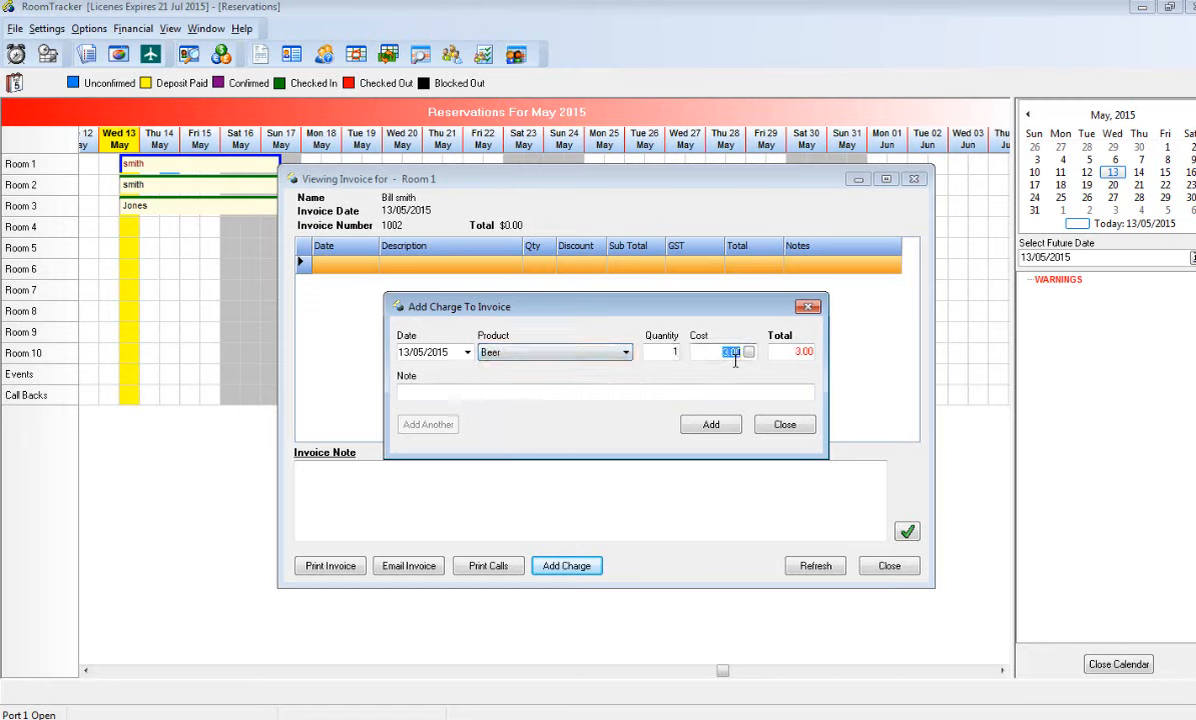
{"action": "left_click", "coordinate": [716, 424]}
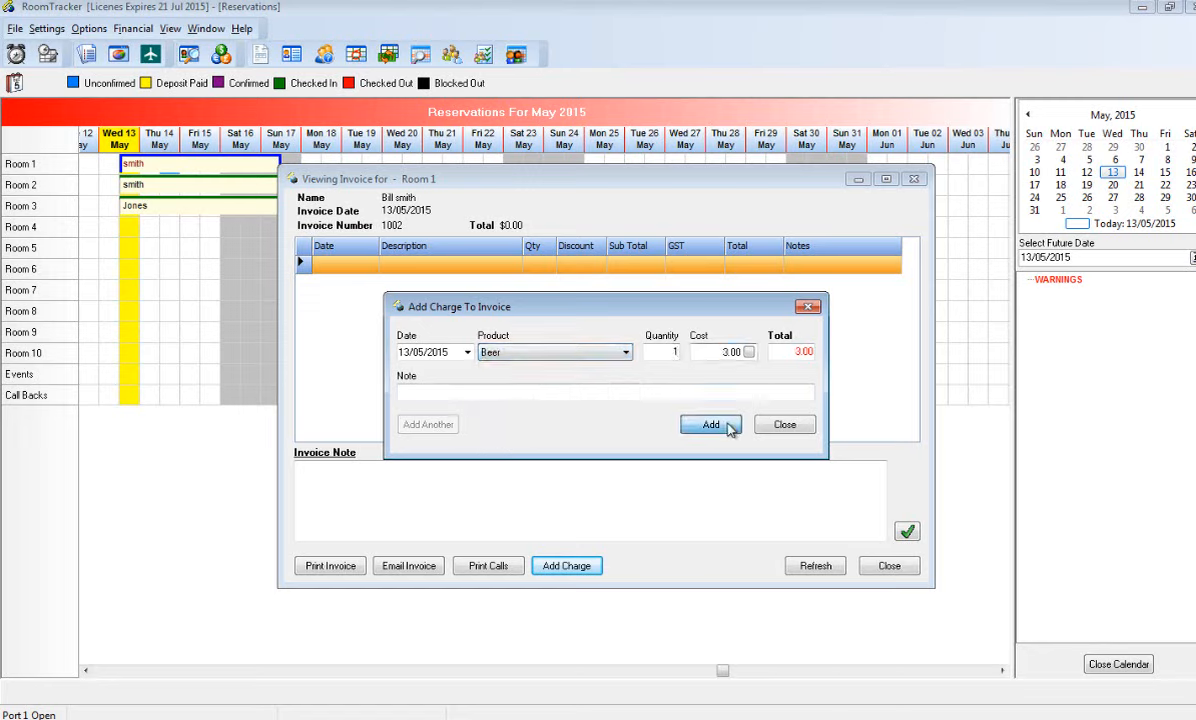
{"action": "left_click", "coordinate": [784, 424]}
{"action": "left_click", "coordinate": [887, 567]}
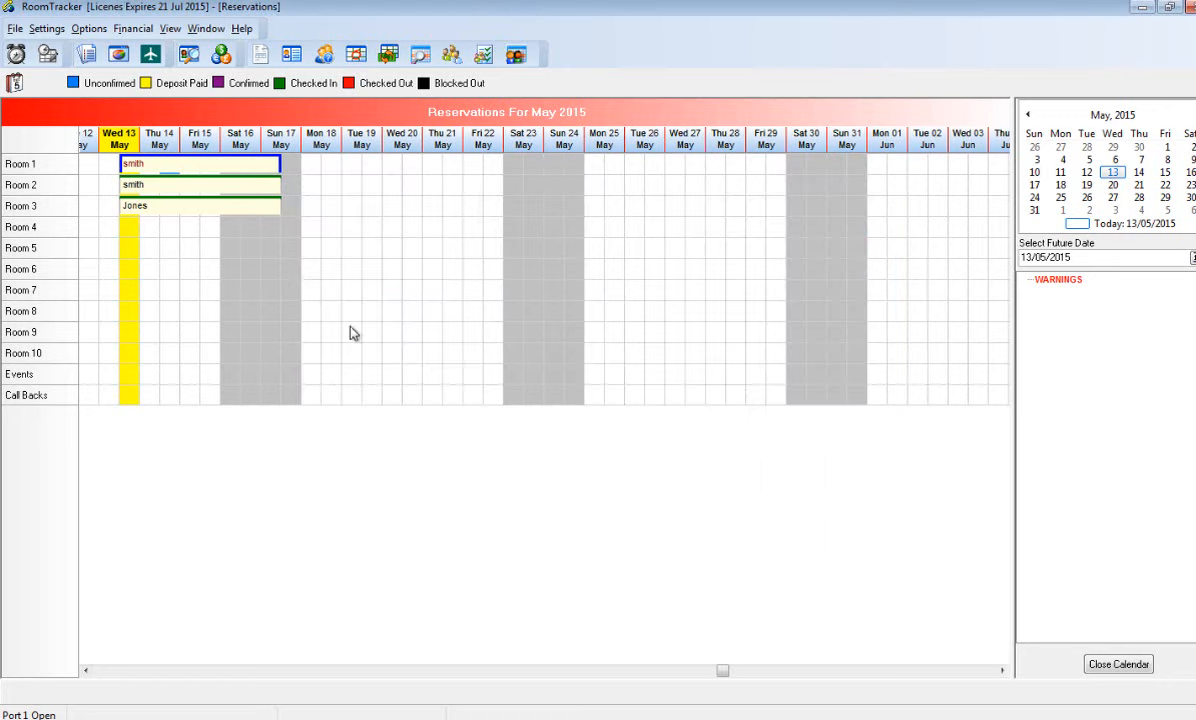
Step: Create an individual invoice for the Room 2 reservation only
{"action": "mouse_move", "coordinate": [195, 193]}
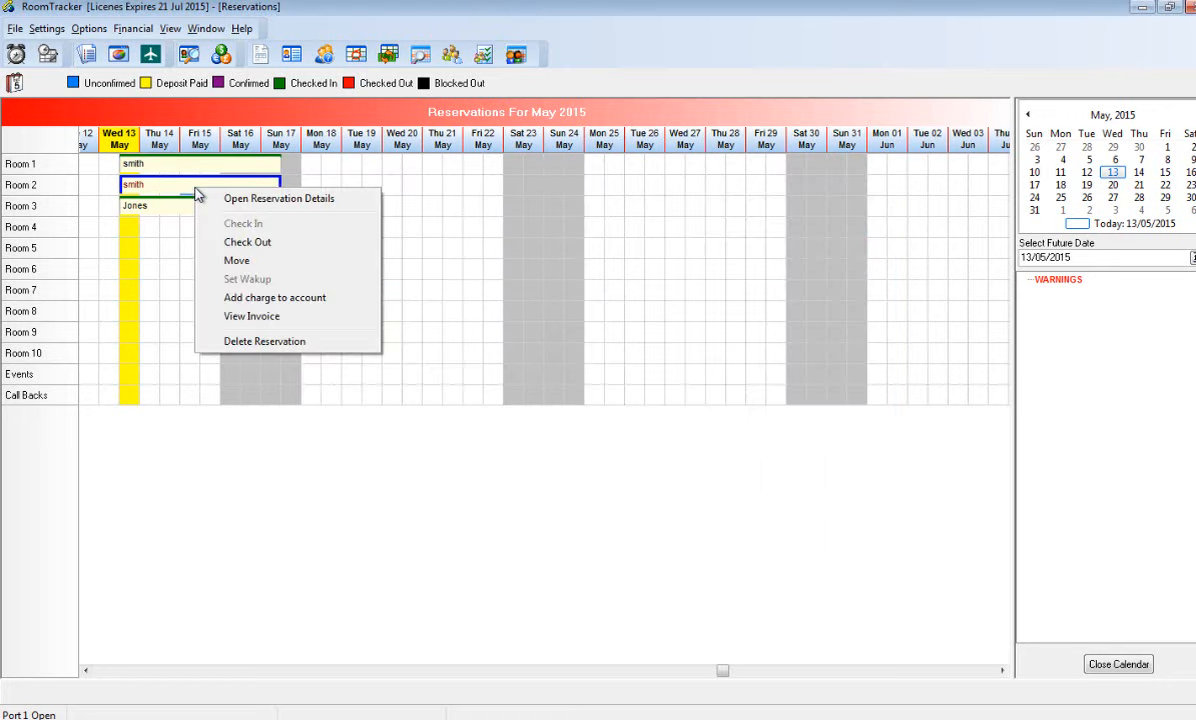
{"action": "left_click", "coordinate": [253, 316]}
{"action": "left_click", "coordinate": [625, 405]}
{"action": "left_click", "coordinate": [632, 373]}
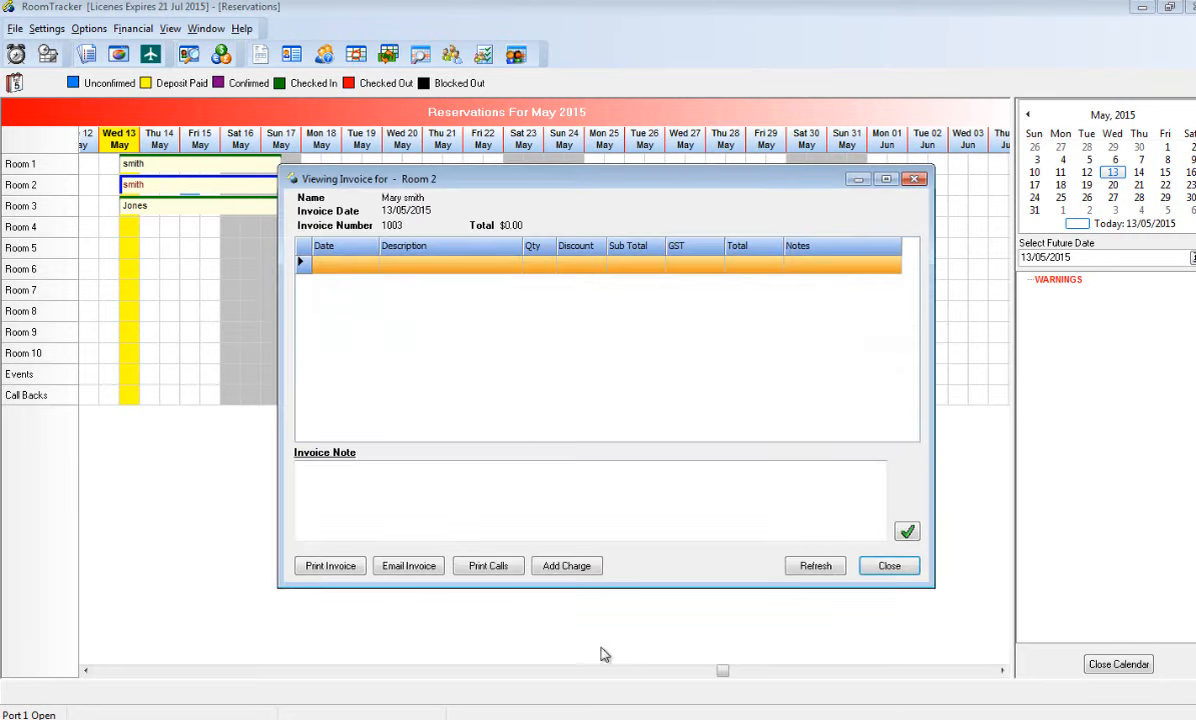
Step: Add a charge for 1 Breakfast to the Room 2 invoice and close the invoice
{"action": "left_click", "coordinate": [572, 564]}
{"action": "left_click", "coordinate": [622, 353]}
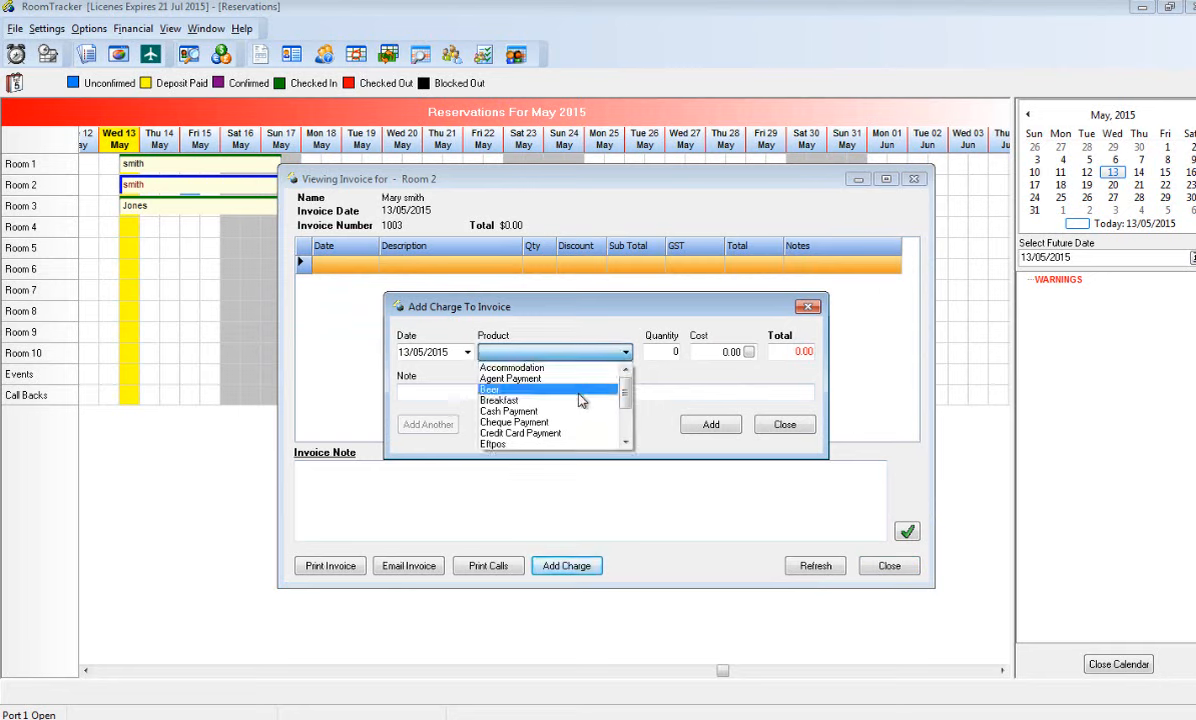
{"action": "left_click", "coordinate": [580, 400]}
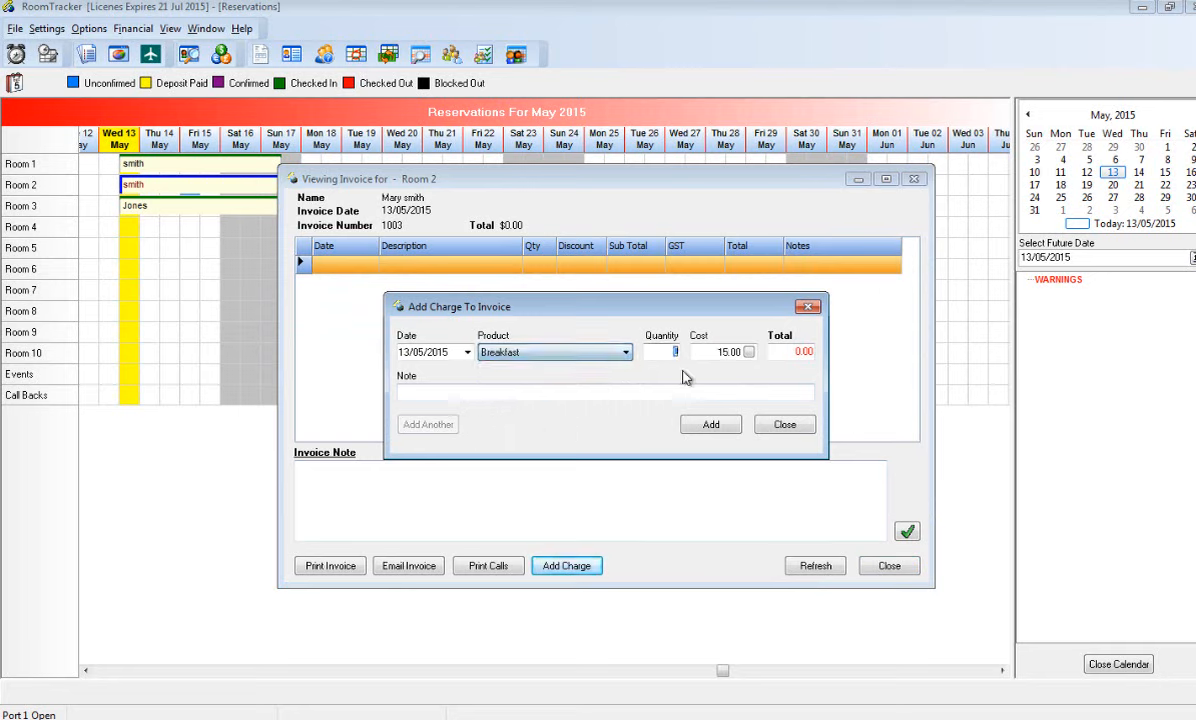
{"action": "type", "text": "1"}
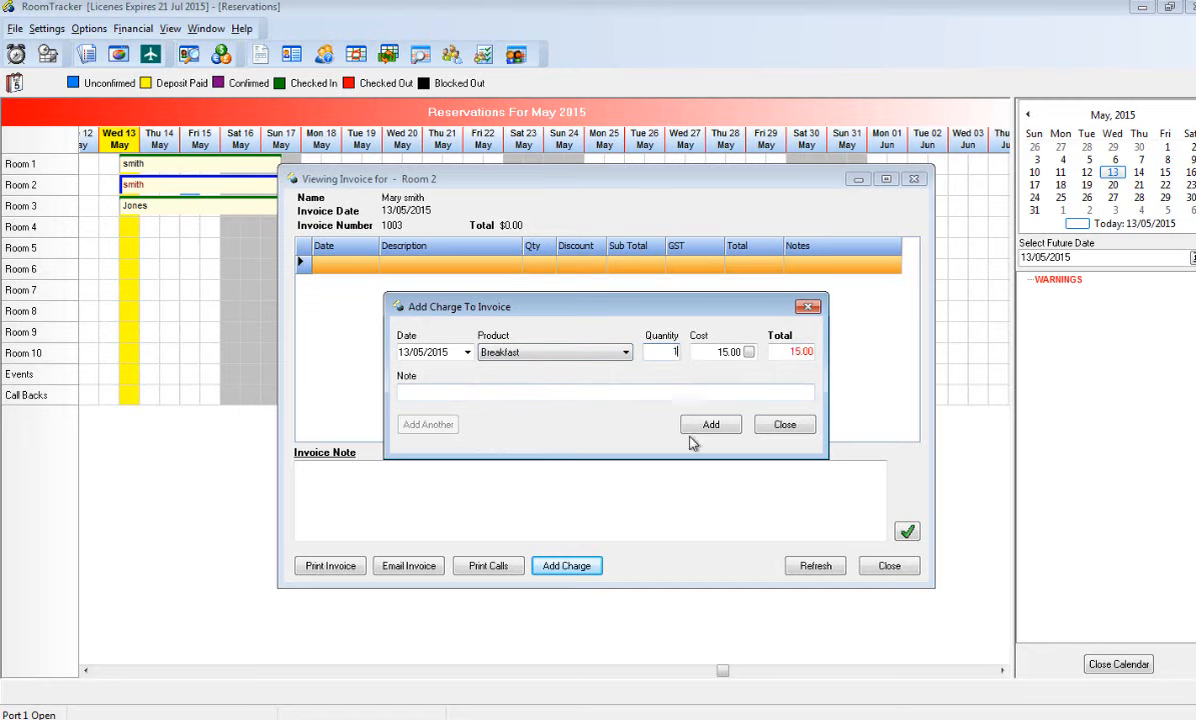
{"action": "left_click", "coordinate": [710, 425]}
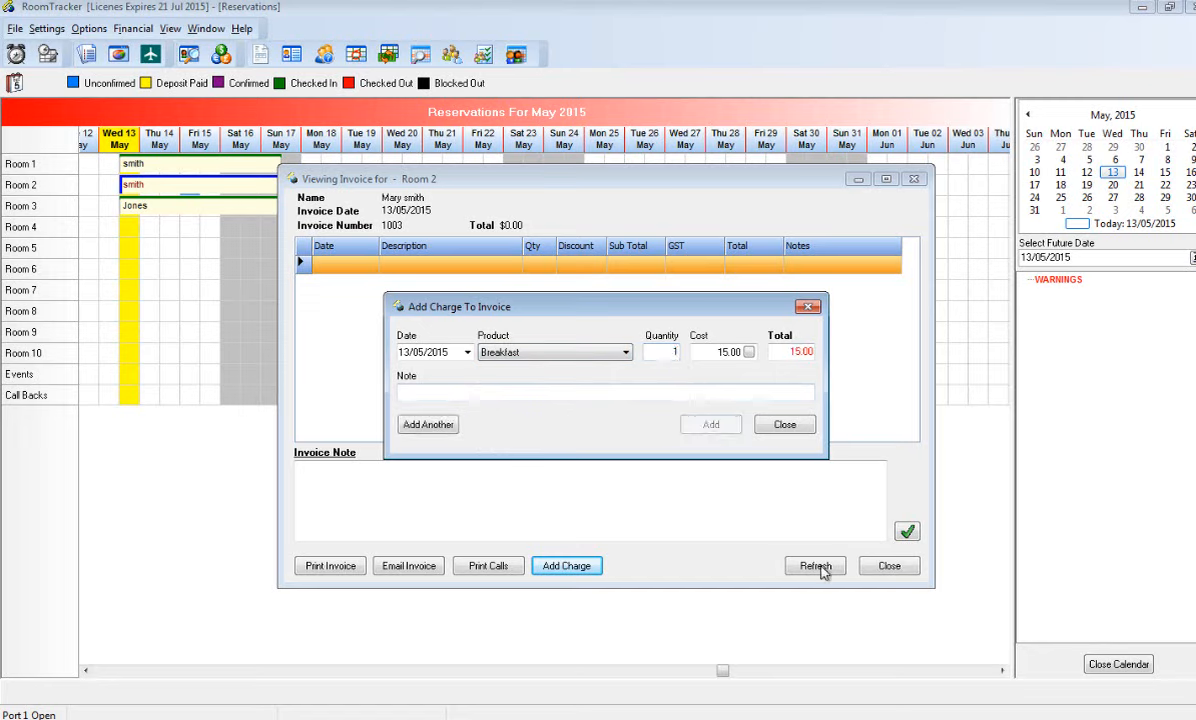
{"action": "left_click", "coordinate": [772, 430]}
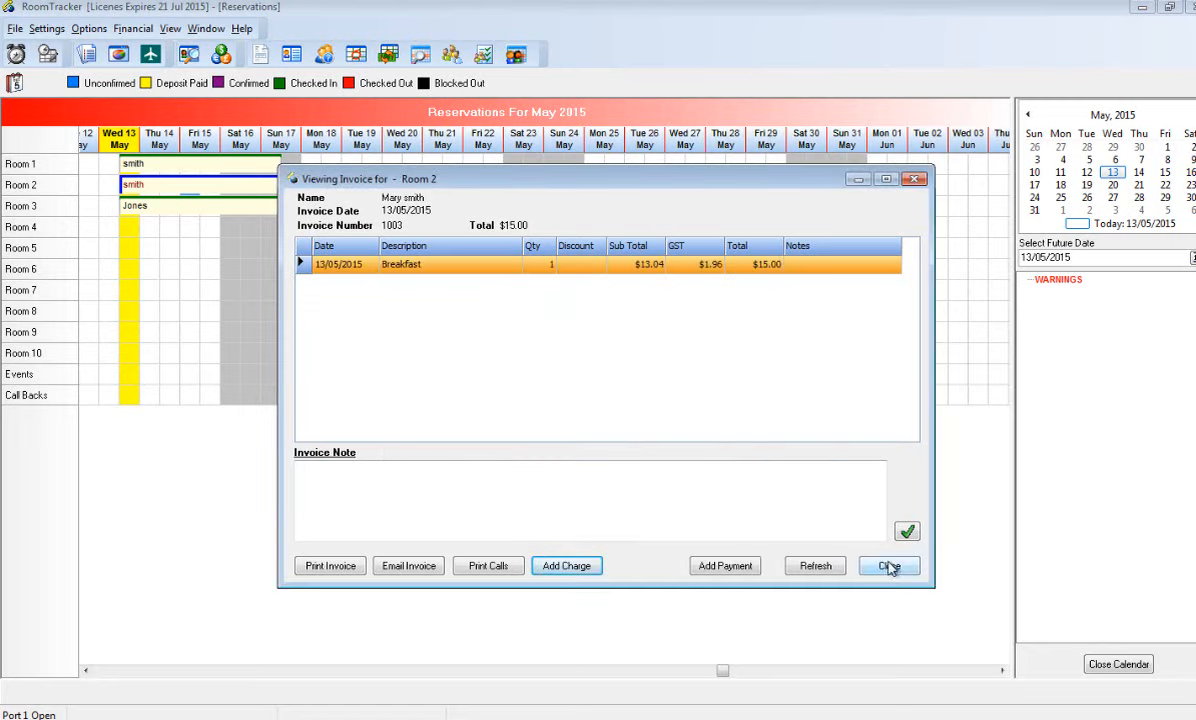
{"action": "left_click", "coordinate": [889, 566]}
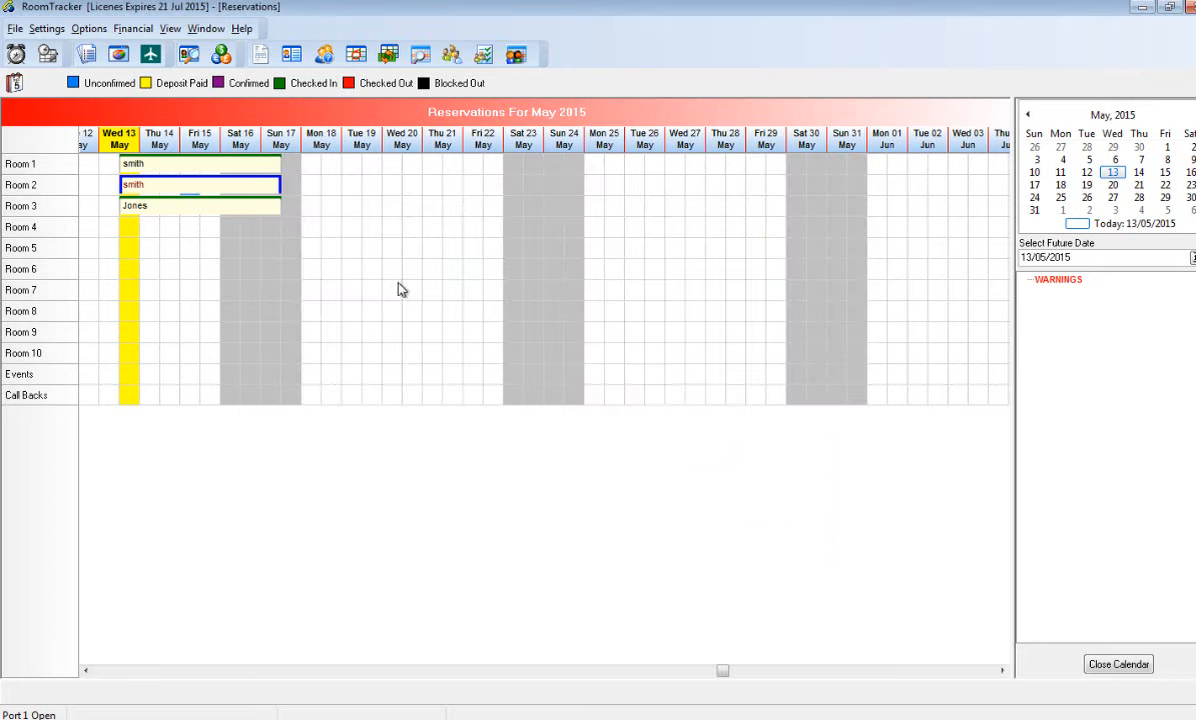
Step: Create an individual invoice for the Room 3 reservation only
{"action": "right_click", "coordinate": [196, 212]}
{"action": "left_click", "coordinate": [266, 338]}
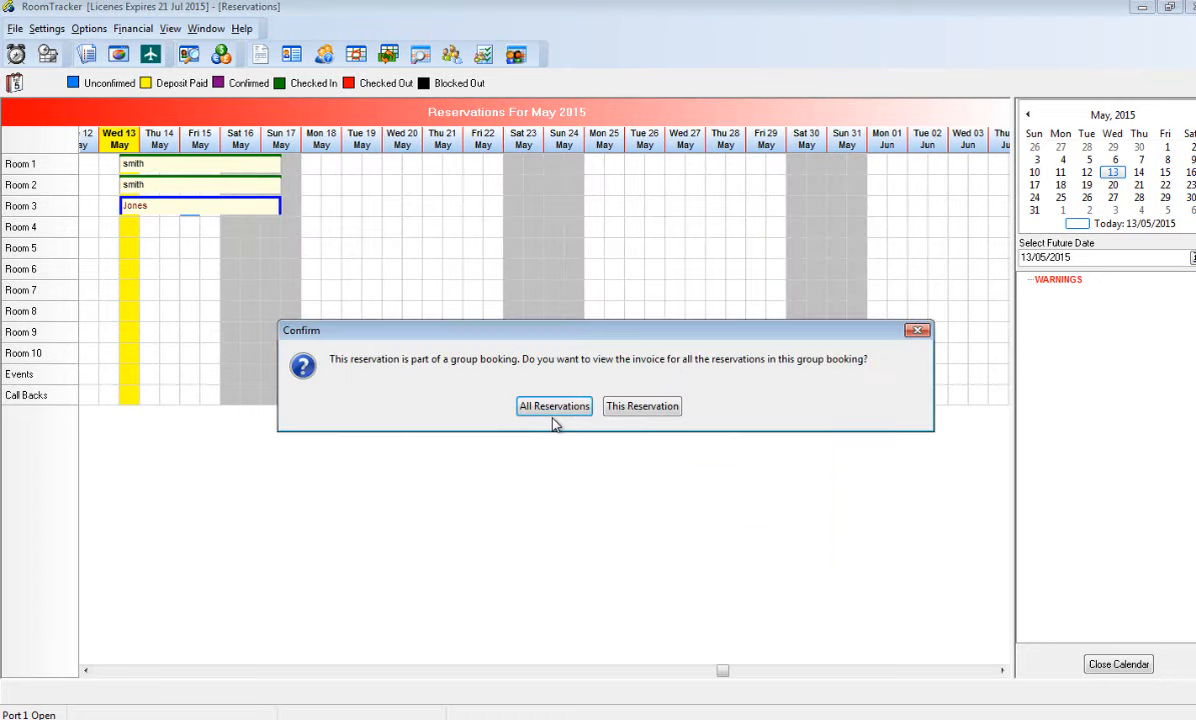
{"action": "left_click", "coordinate": [645, 408]}
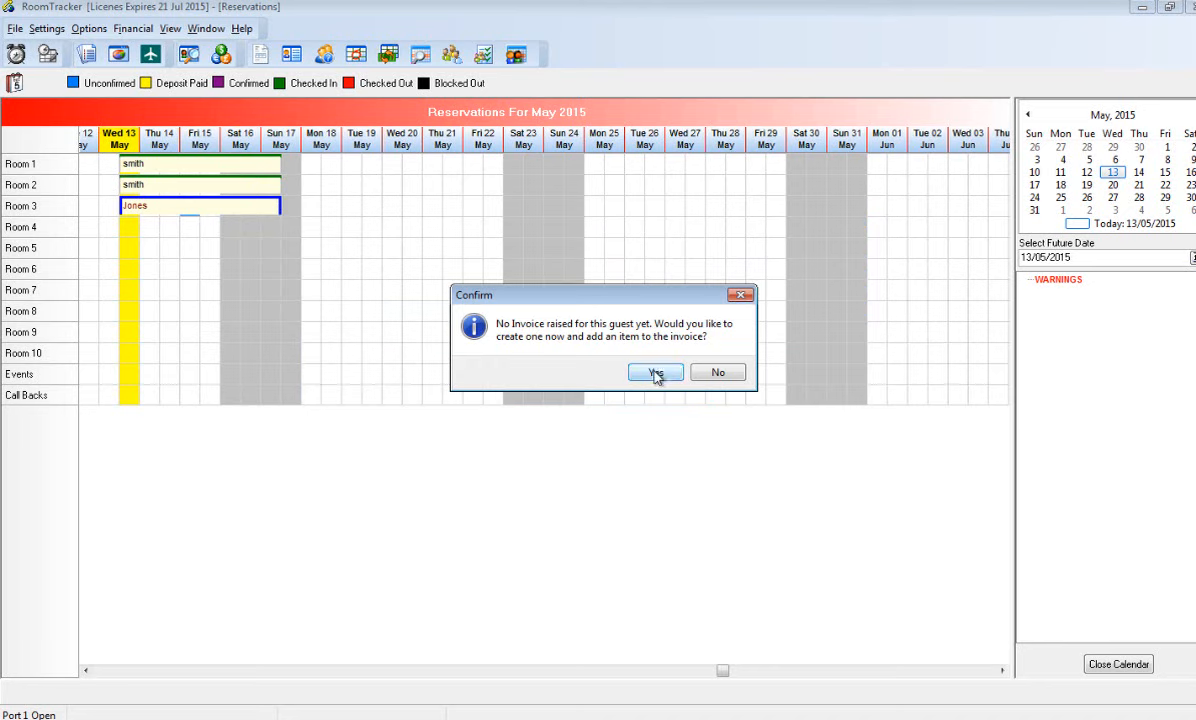
{"action": "left_click", "coordinate": [656, 374]}
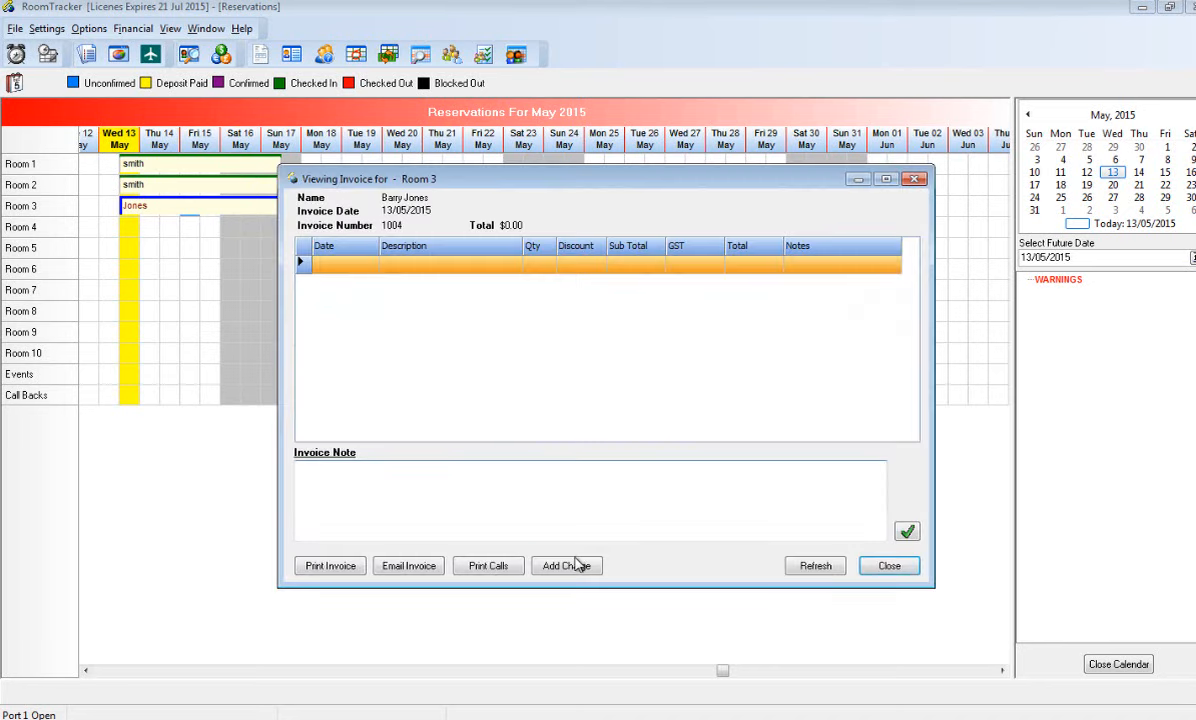
Step: Add a charge for 1 Beer to the Room 3 invoice and close the invoice
{"action": "left_click", "coordinate": [577, 565]}
{"action": "left_click", "coordinate": [622, 352]}
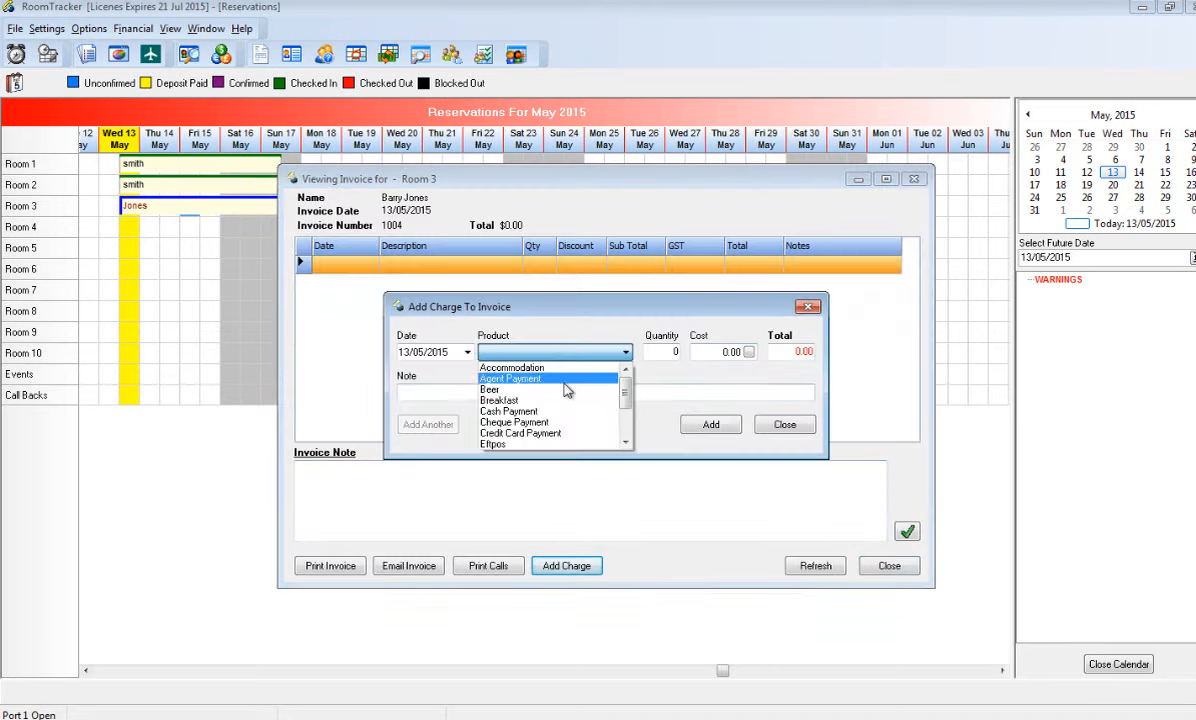
{"action": "left_click", "coordinate": [566, 390]}
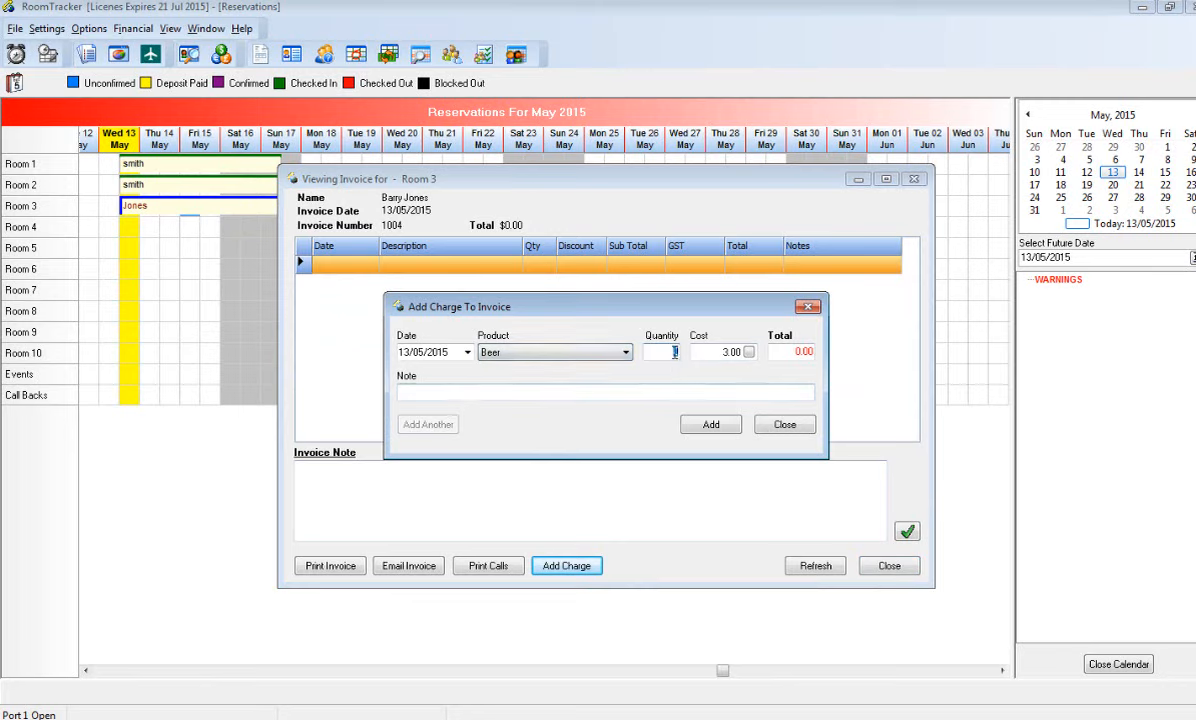
{"action": "type", "text": "1"}
{"action": "left_click", "coordinate": [712, 425]}
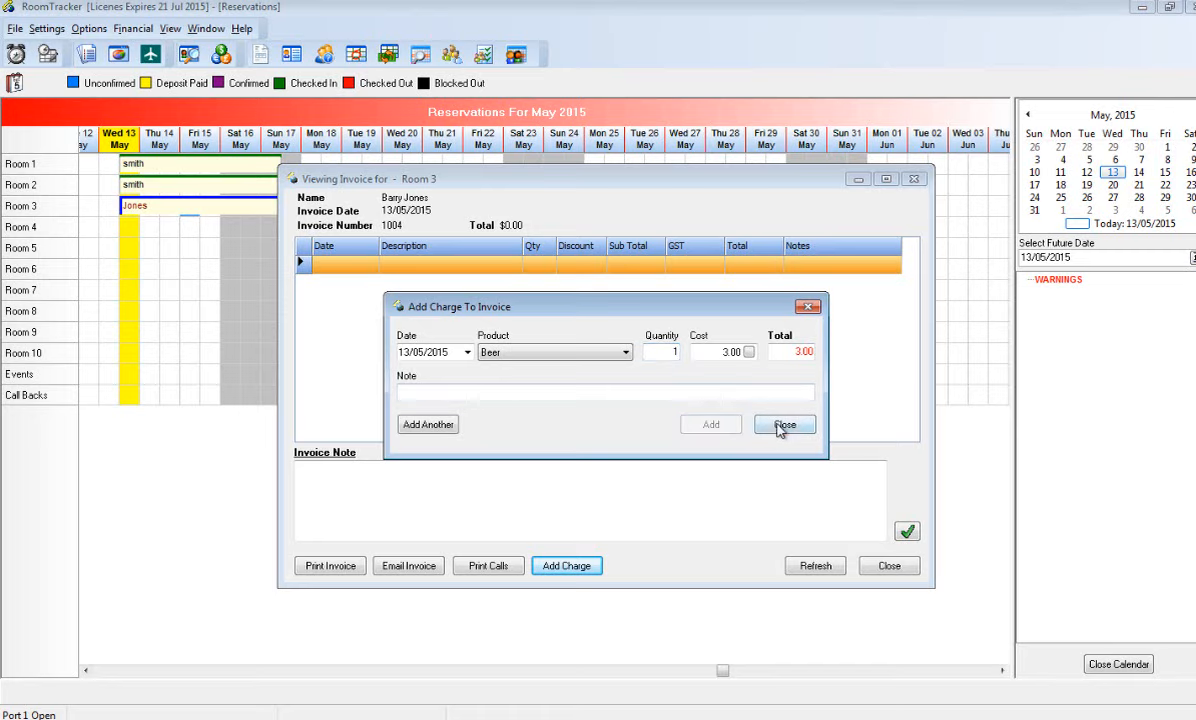
{"action": "left_click", "coordinate": [782, 424]}
{"action": "left_click", "coordinate": [889, 566]}
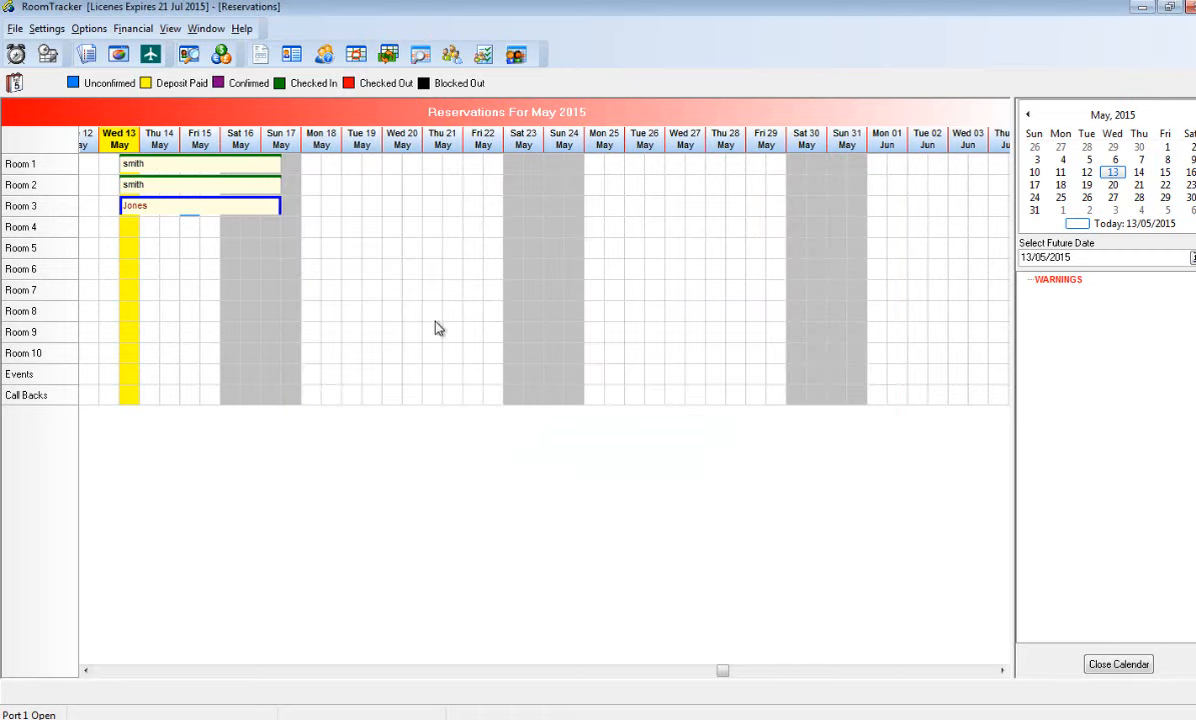
Step: View the combined invoice for all reservations in the Room 1 group booking, preview its printout, and close both
{"action": "right_click", "coordinate": [220, 167]}
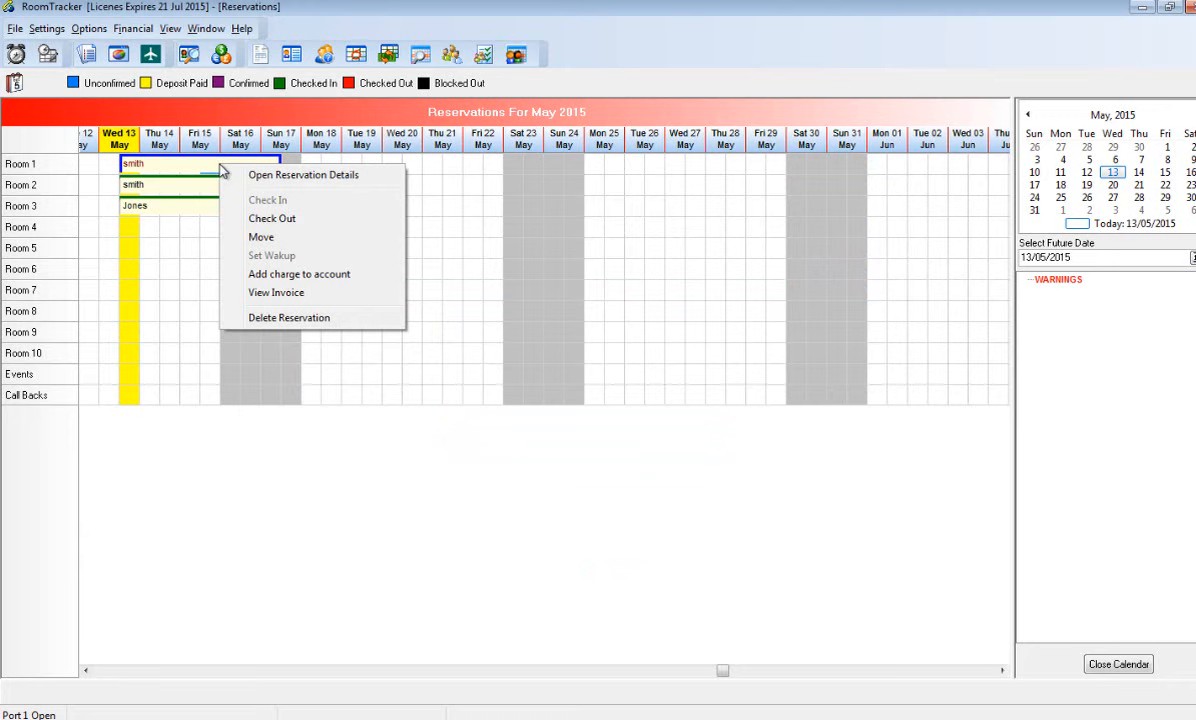
{"action": "left_click", "coordinate": [313, 293]}
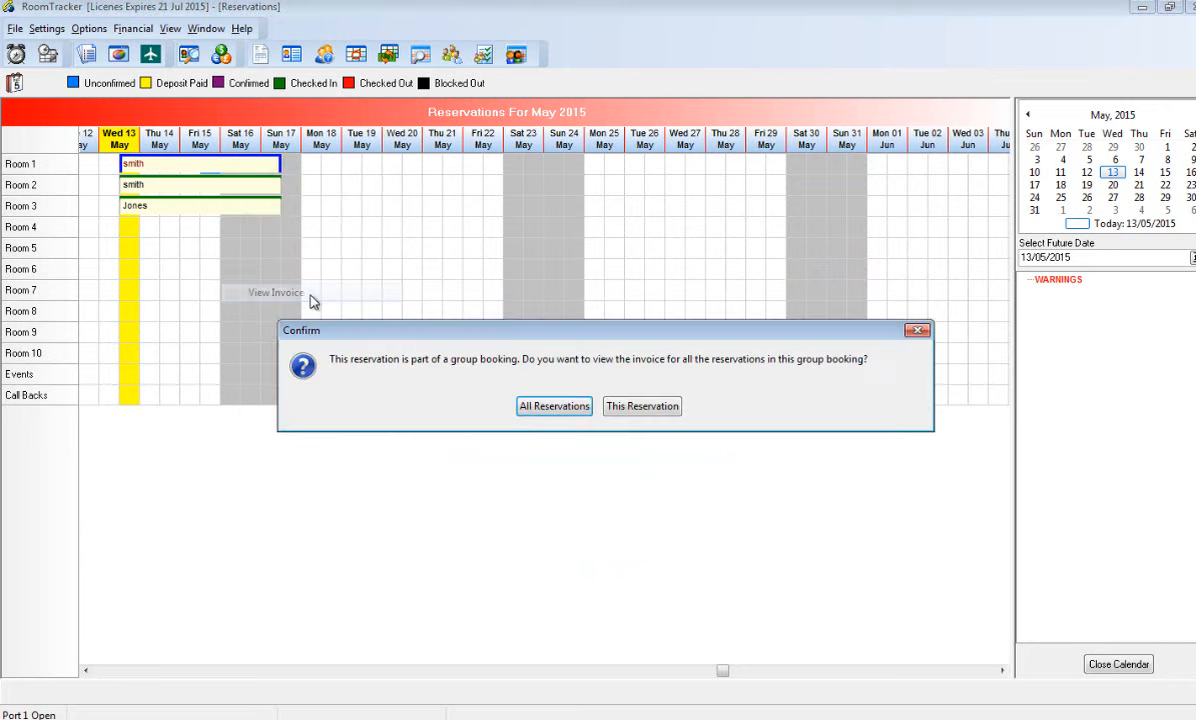
{"action": "left_click", "coordinate": [553, 407]}
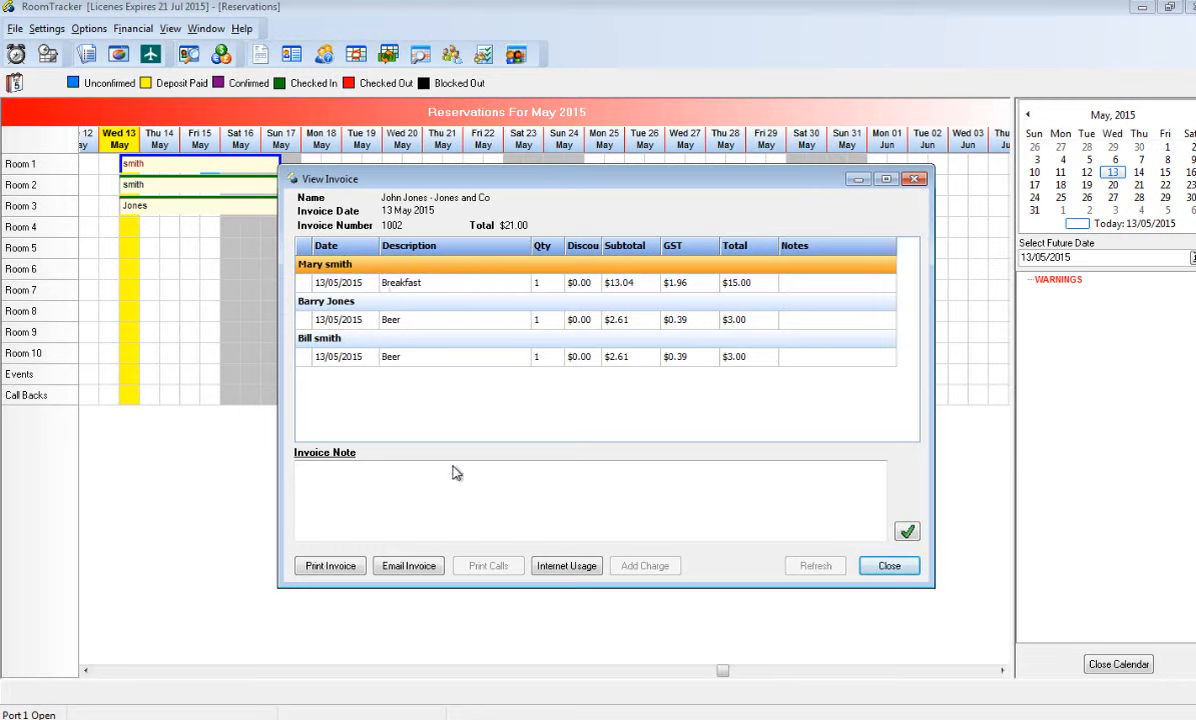
{"action": "left_click", "coordinate": [330, 566]}
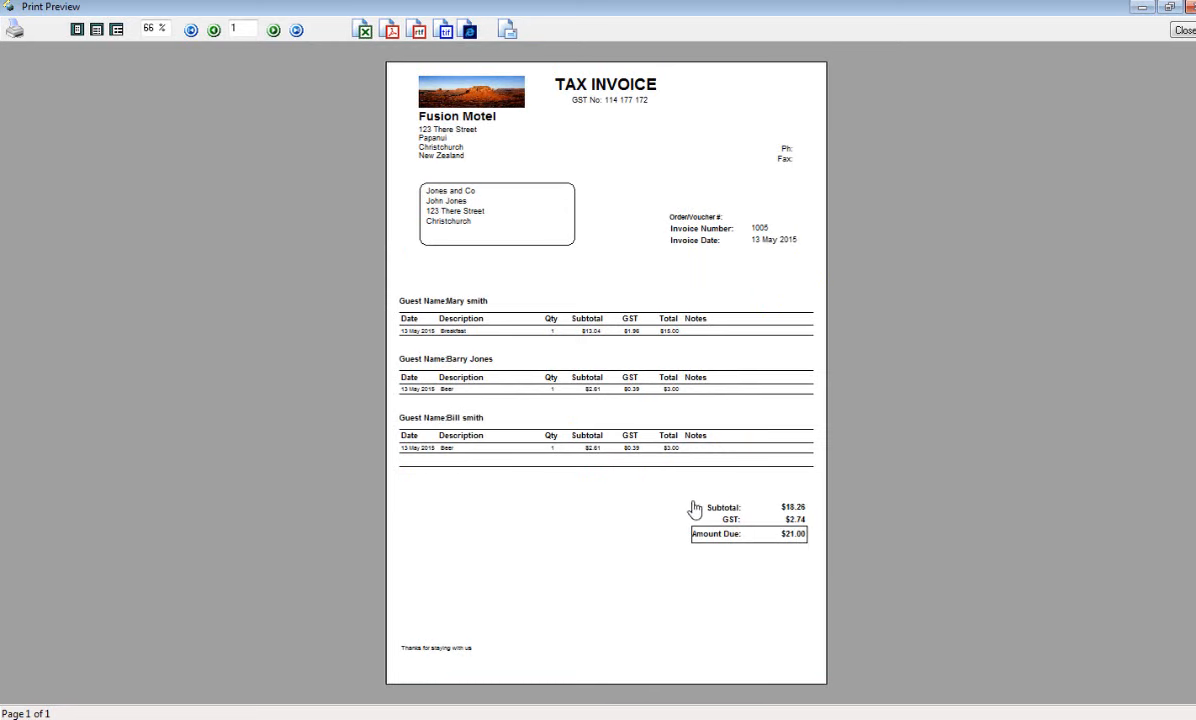
{"action": "left_click", "coordinate": [1183, 31]}
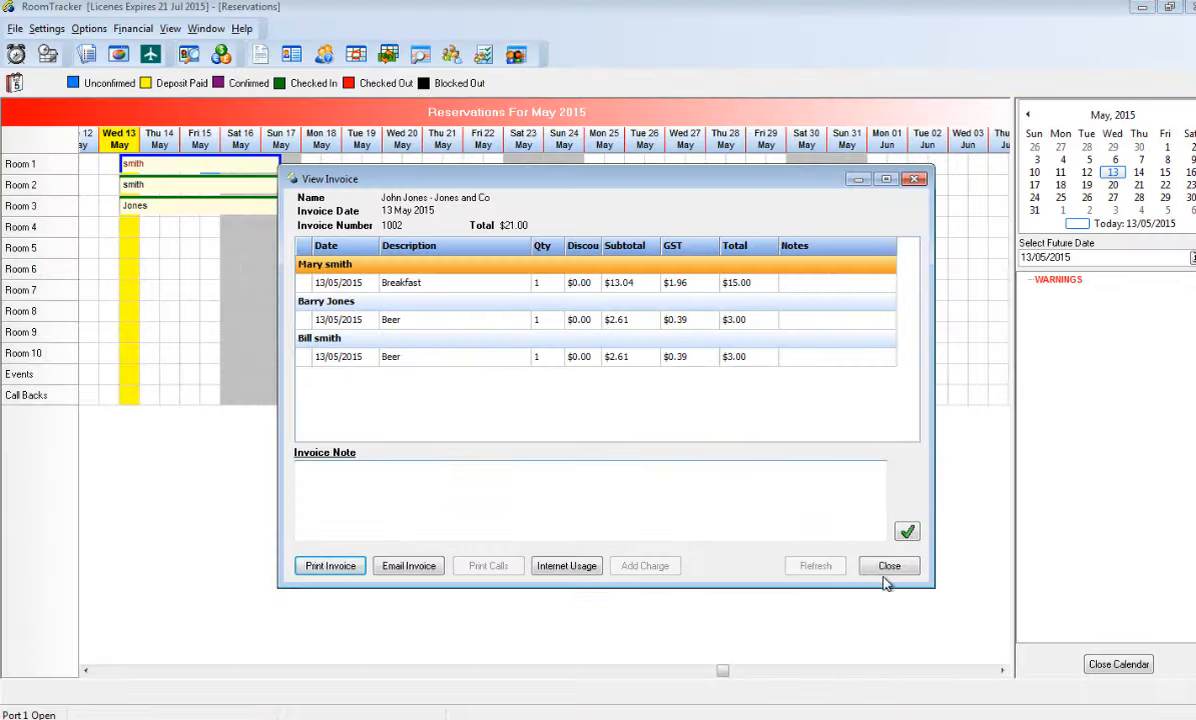
{"action": "left_click", "coordinate": [884, 568]}
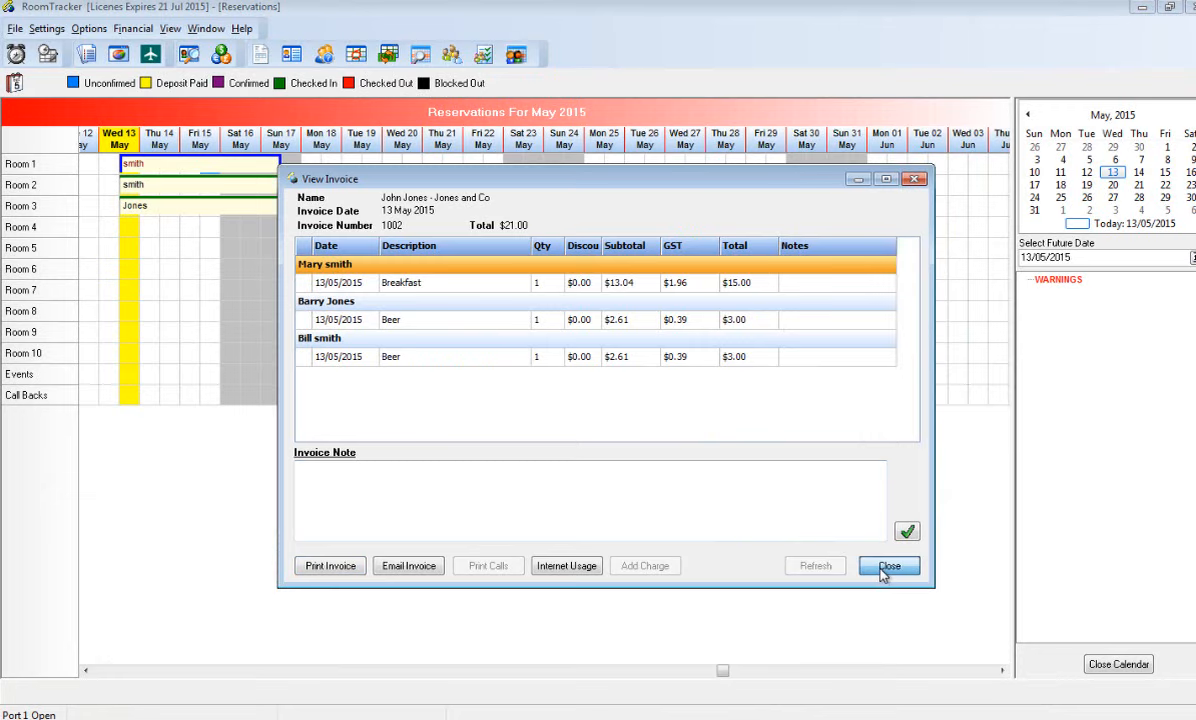
{"action": "left_click", "coordinate": [884, 568]}
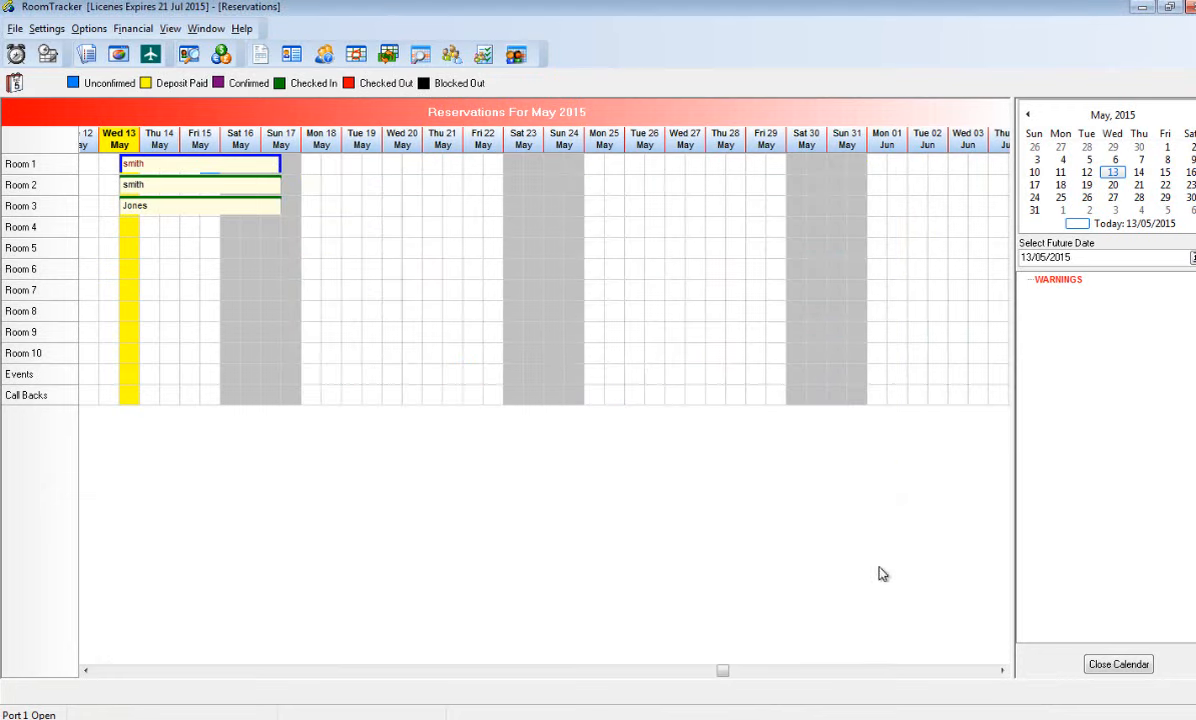
Step: Check out all reservations in the group booking, starting from the Room 1 reservation
{"action": "right_click", "coordinate": [152, 164]}
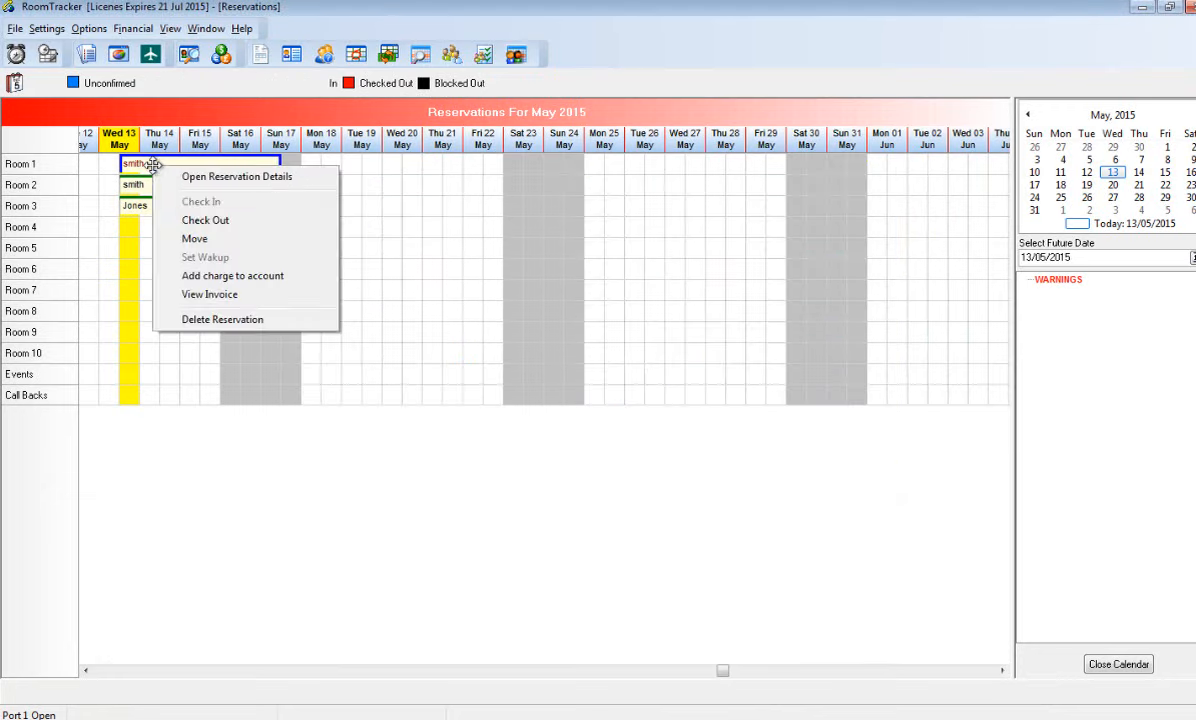
{"action": "left_click", "coordinate": [219, 225]}
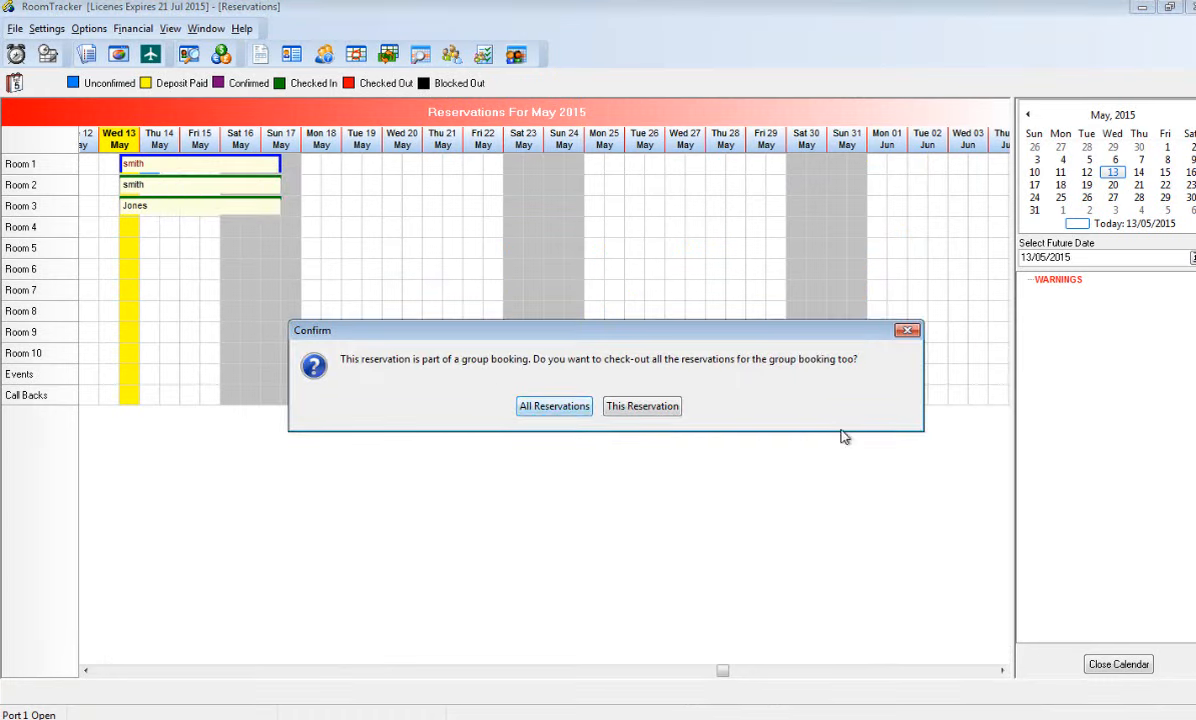
{"action": "left_click", "coordinate": [540, 407]}
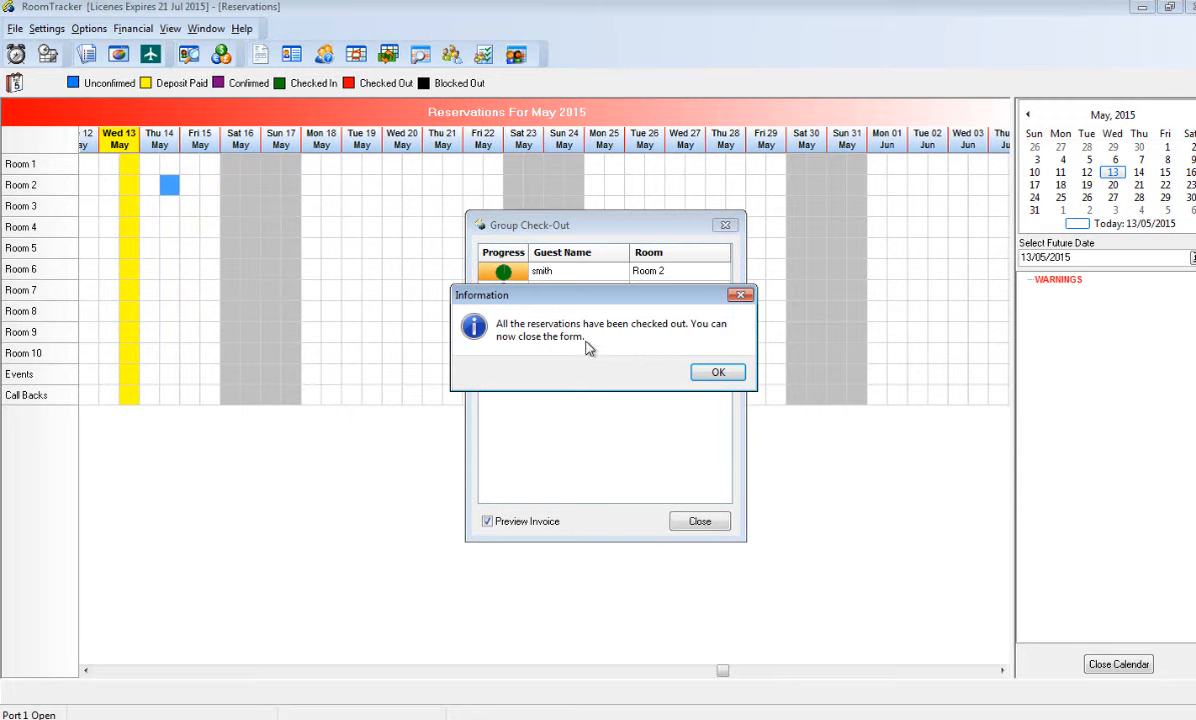
{"action": "left_click", "coordinate": [715, 373]}
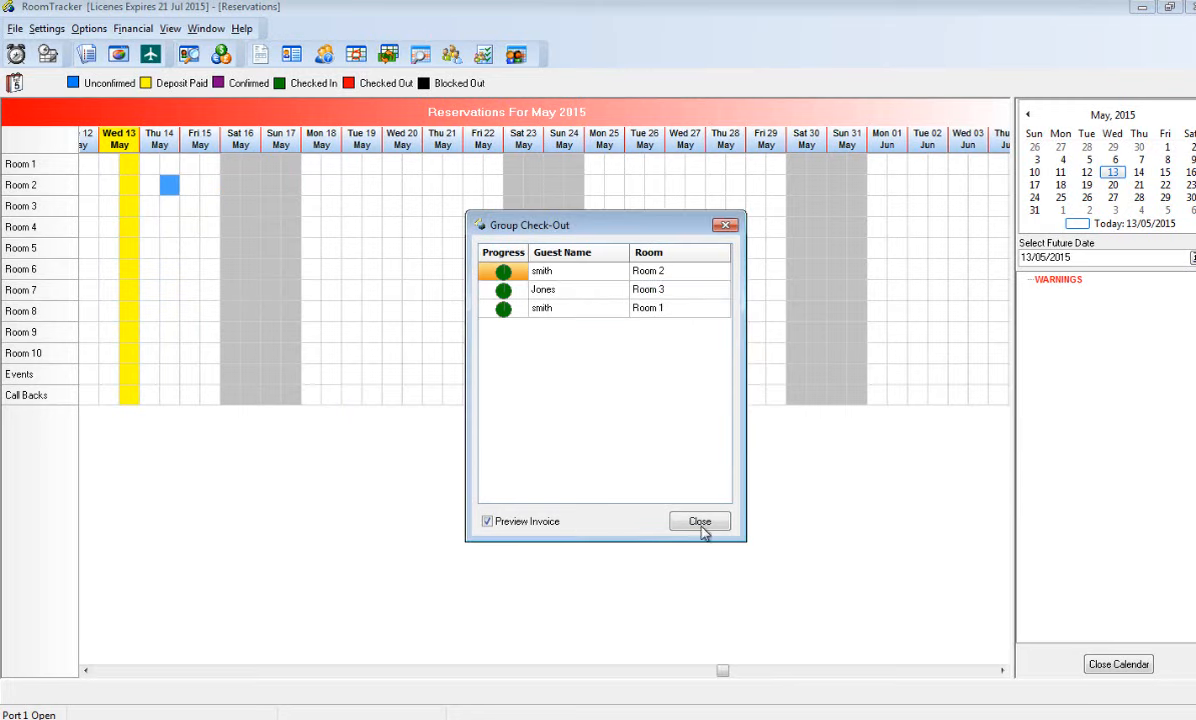
Step: Finish the group check-out with Cash as the payment type, declining the invoice preview and cancelling the print
{"action": "left_click", "coordinate": [703, 528]}
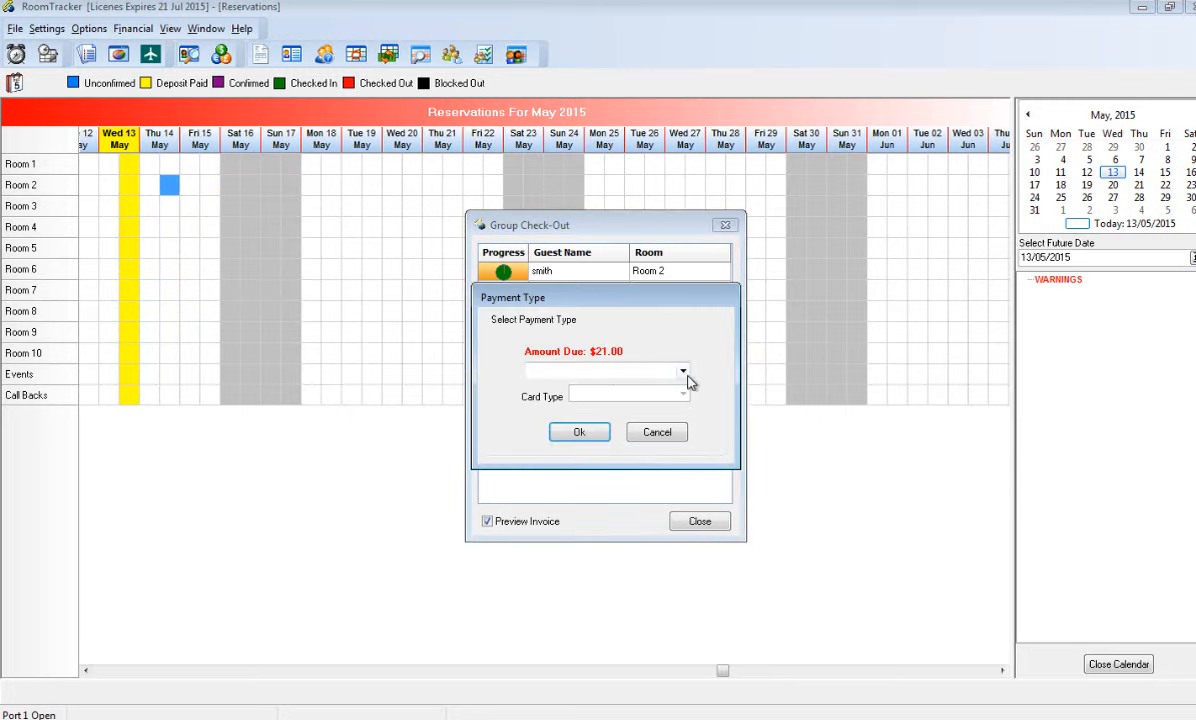
{"action": "left_click", "coordinate": [683, 373]}
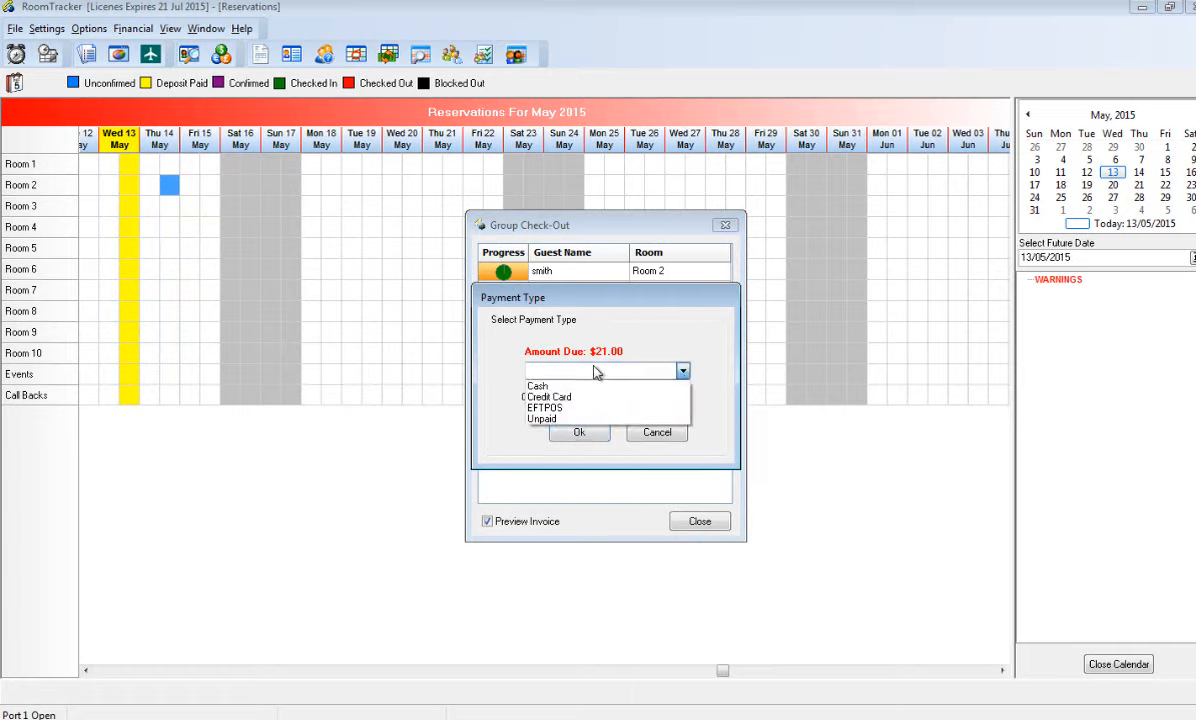
{"action": "left_click", "coordinate": [565, 388]}
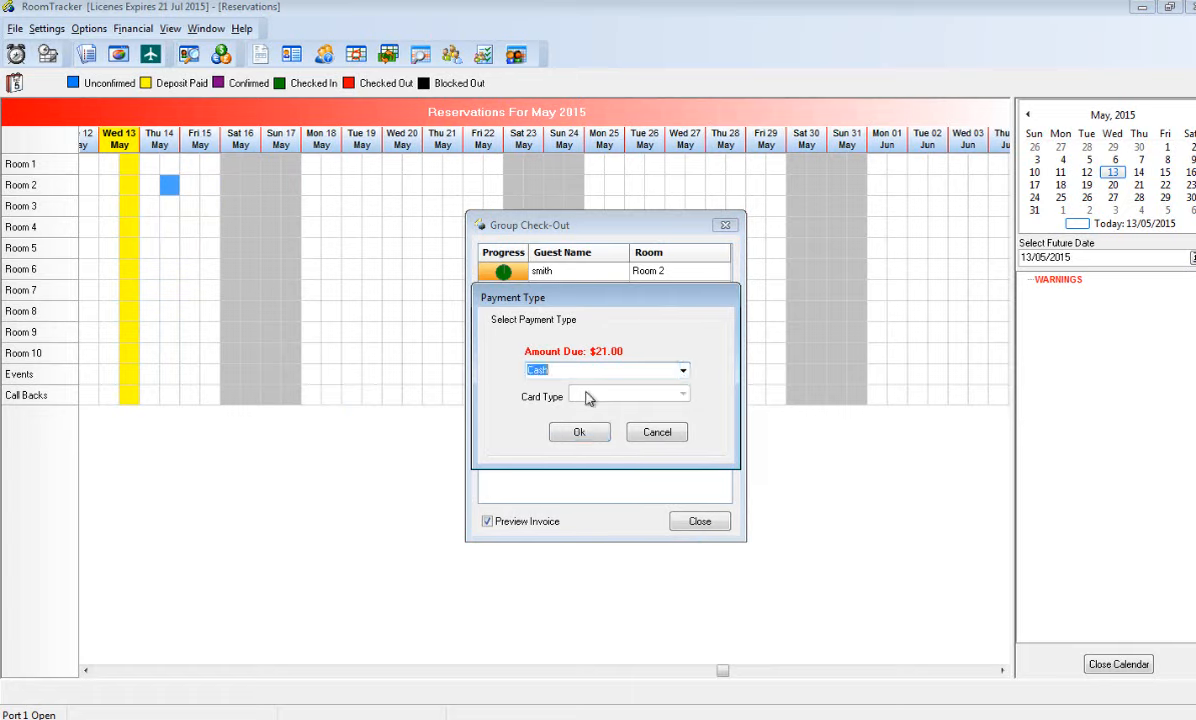
{"action": "left_click", "coordinate": [588, 434]}
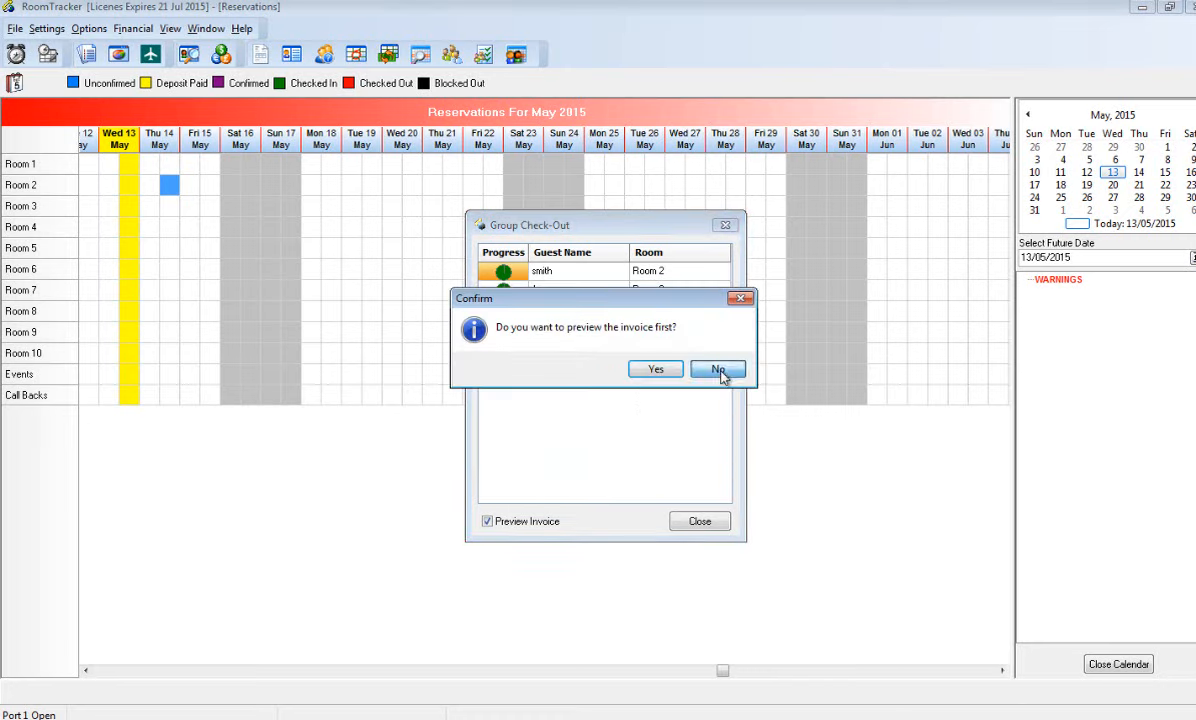
{"action": "left_click", "coordinate": [719, 370]}
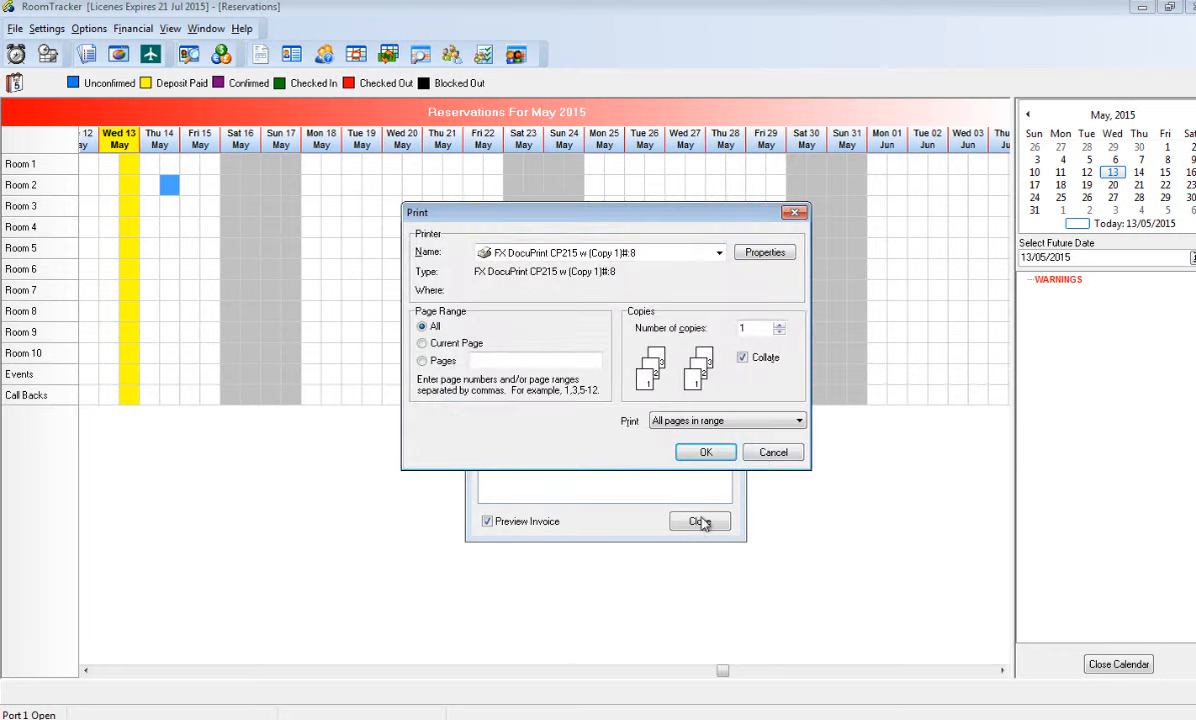
{"action": "left_click", "coordinate": [765, 454]}
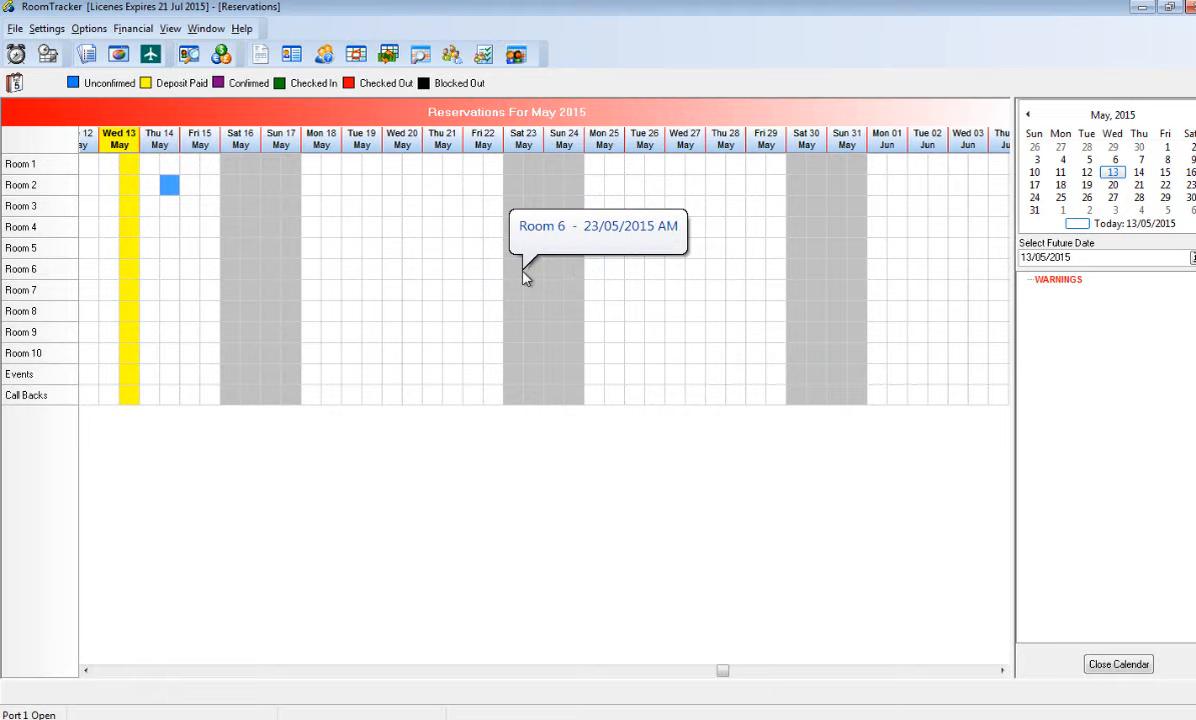
Step: List the group bookings including checked-out ones, and view the details of the checked-out booking for Rooms 1 to 3
{"action": "left_click", "coordinate": [484, 56]}
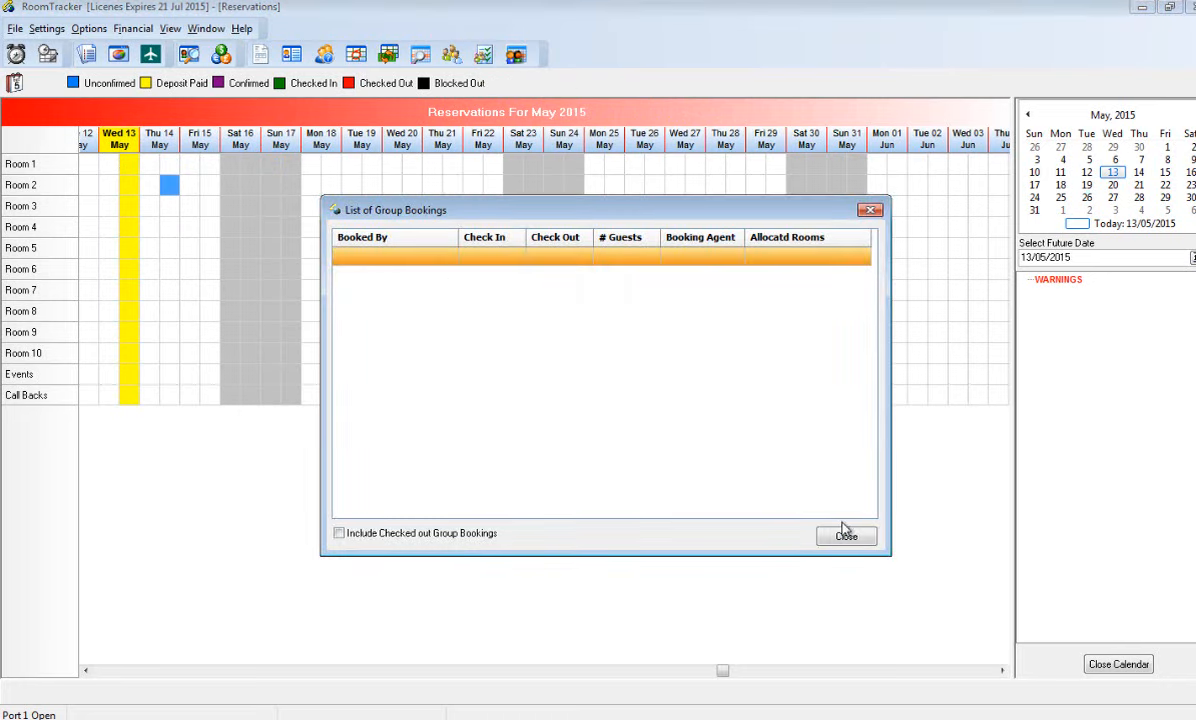
{"action": "left_click", "coordinate": [339, 534]}
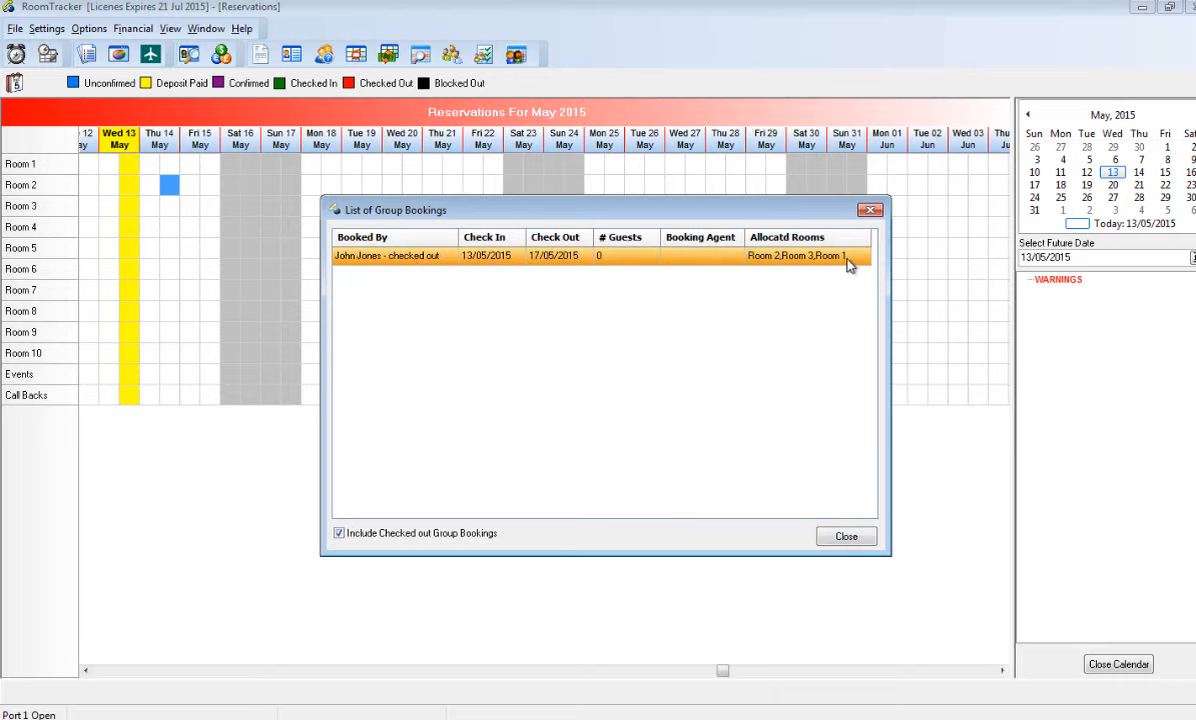
{"action": "double_click", "coordinate": [540, 256]}
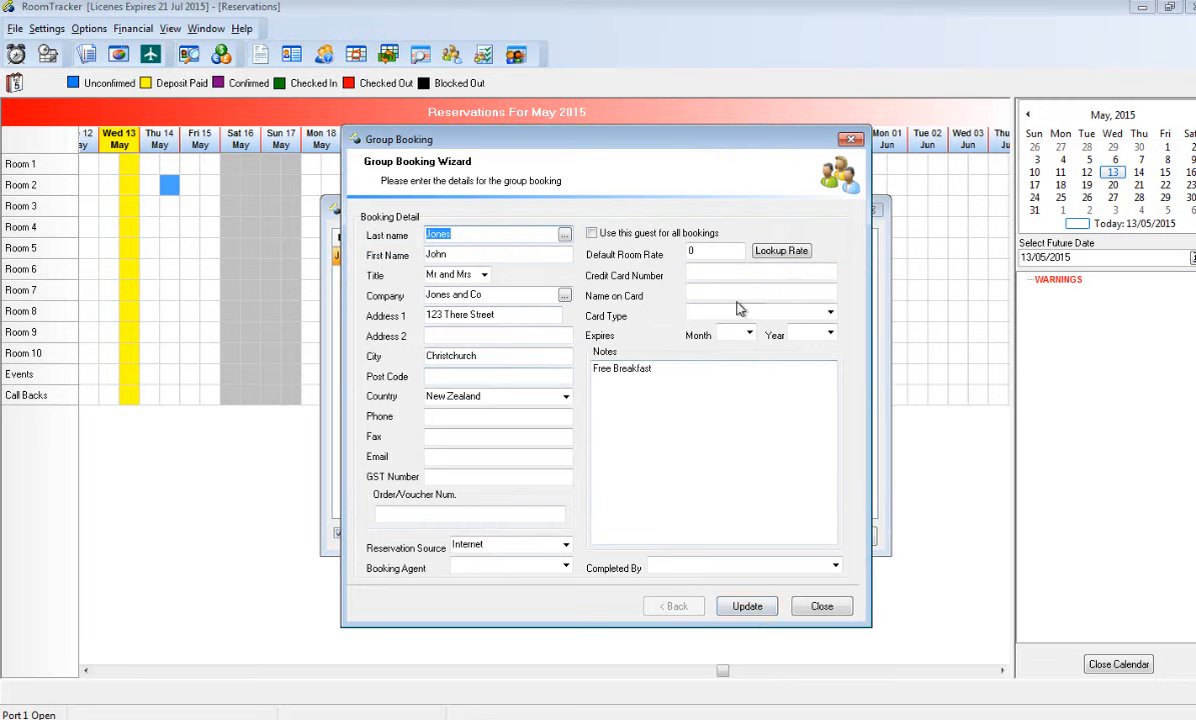
{"action": "left_click", "coordinate": [824, 608]}
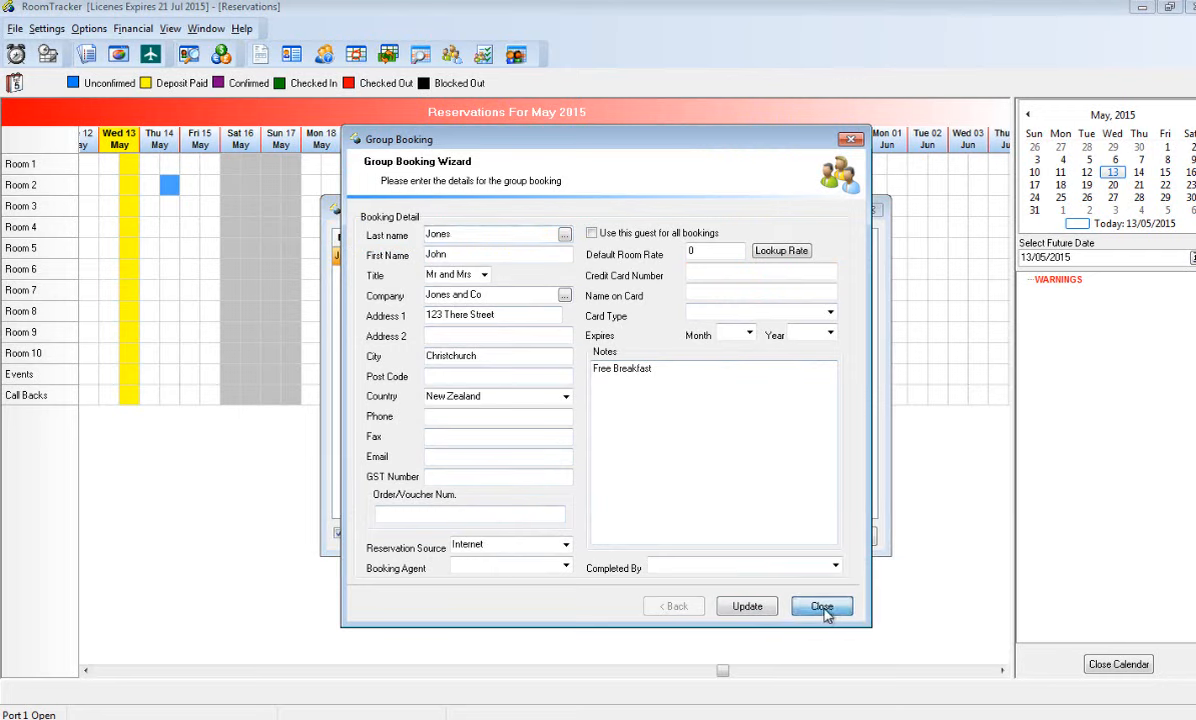
{"action": "left_click", "coordinate": [823, 607]}
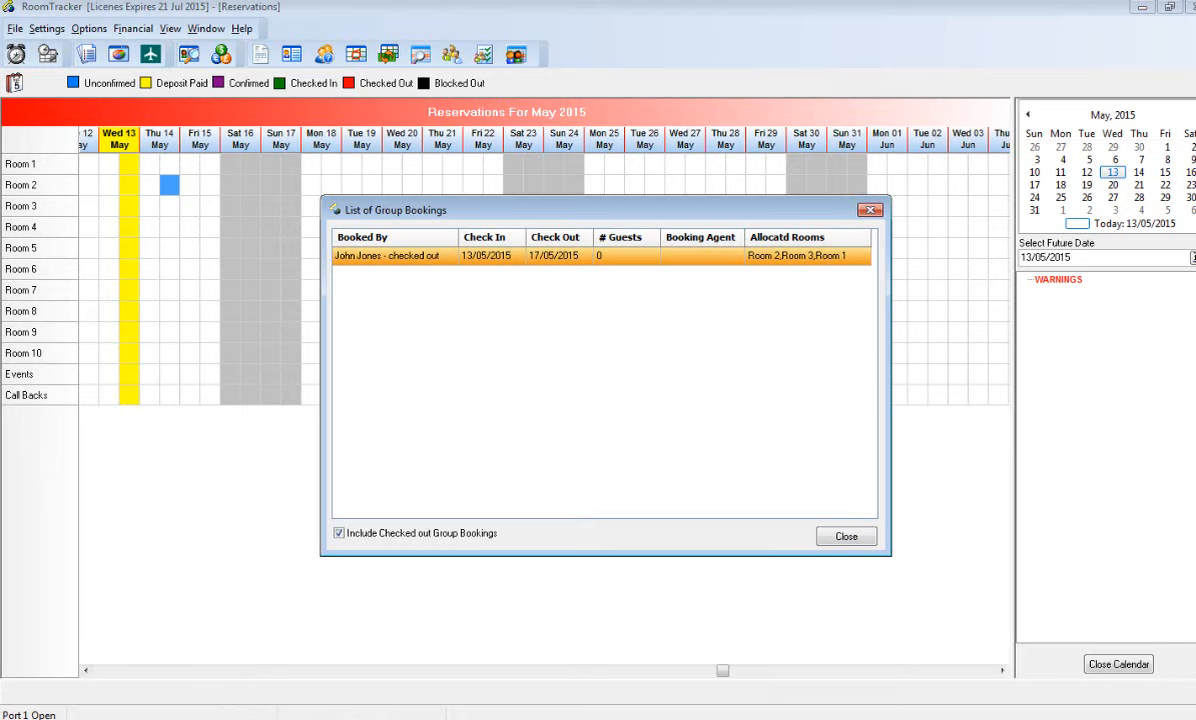
Step: View the checked-out group booking's invoice, then close it and the list of group bookings
{"action": "right_click", "coordinate": [427, 262]}
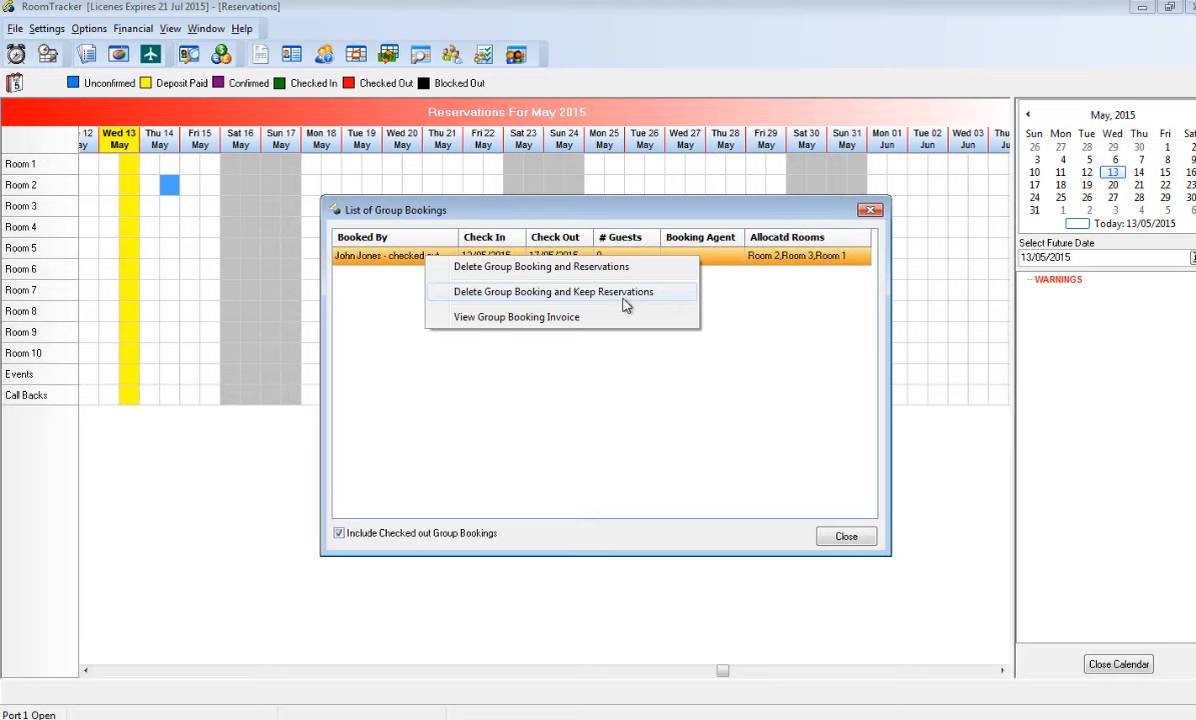
{"action": "left_click", "coordinate": [536, 322]}
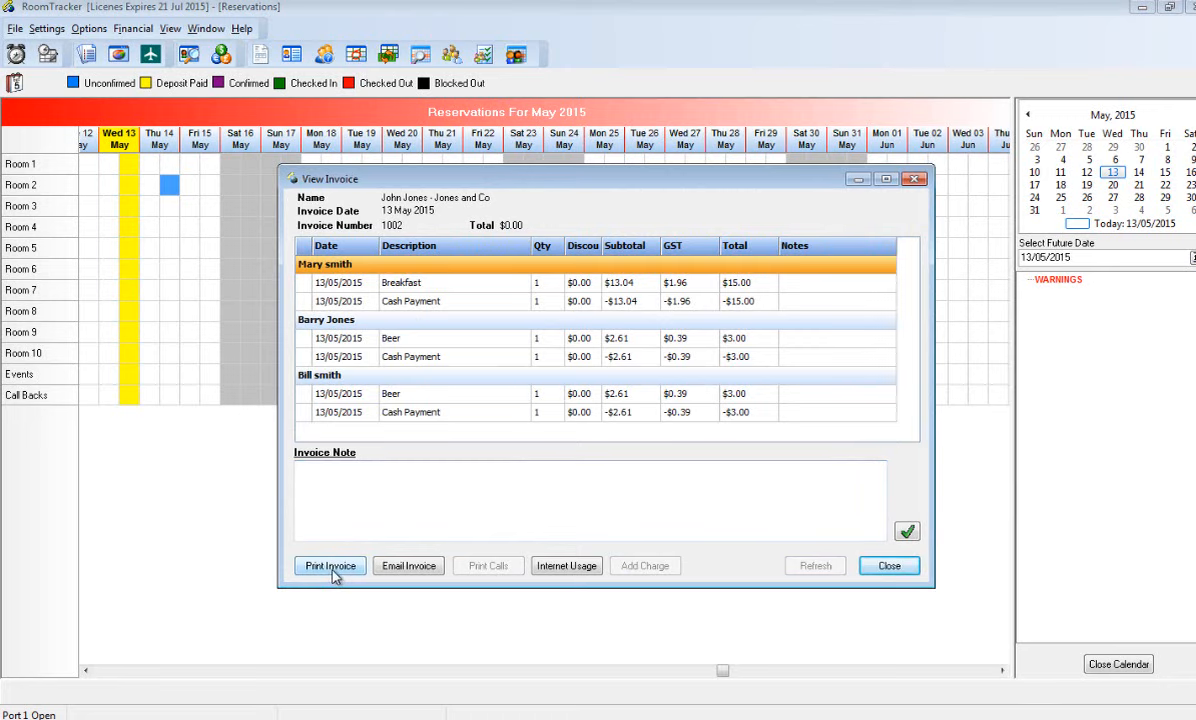
{"action": "left_click", "coordinate": [893, 566]}
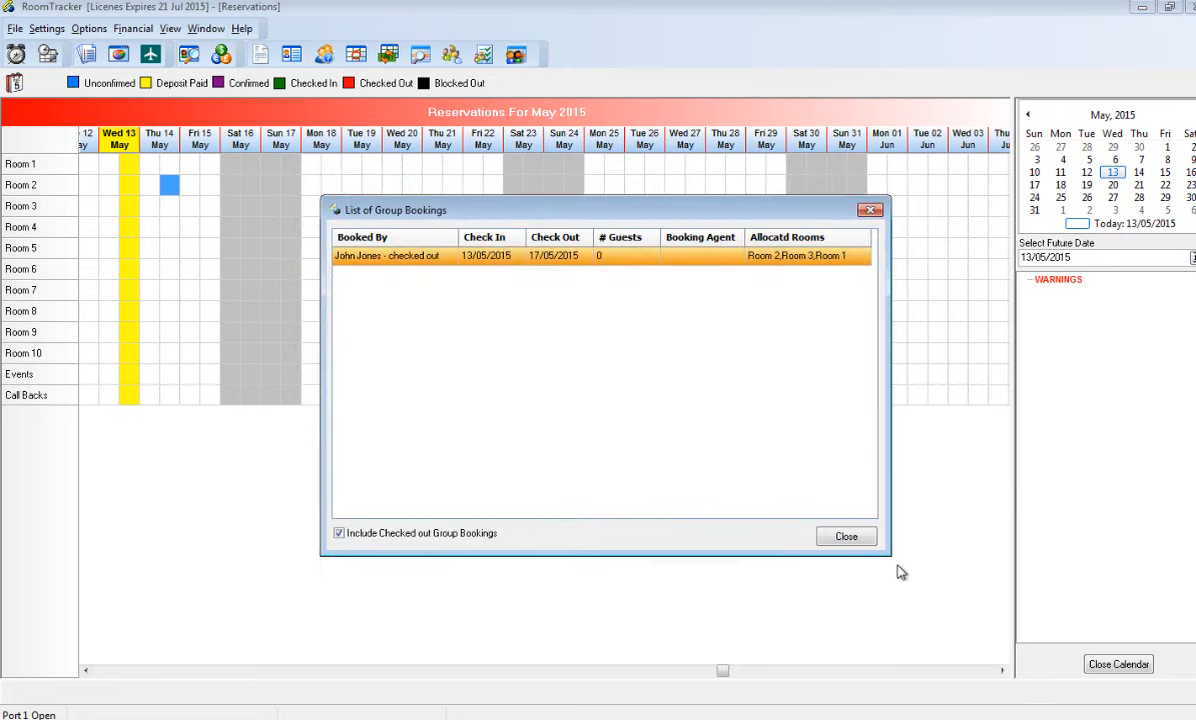
{"action": "left_click", "coordinate": [846, 537]}
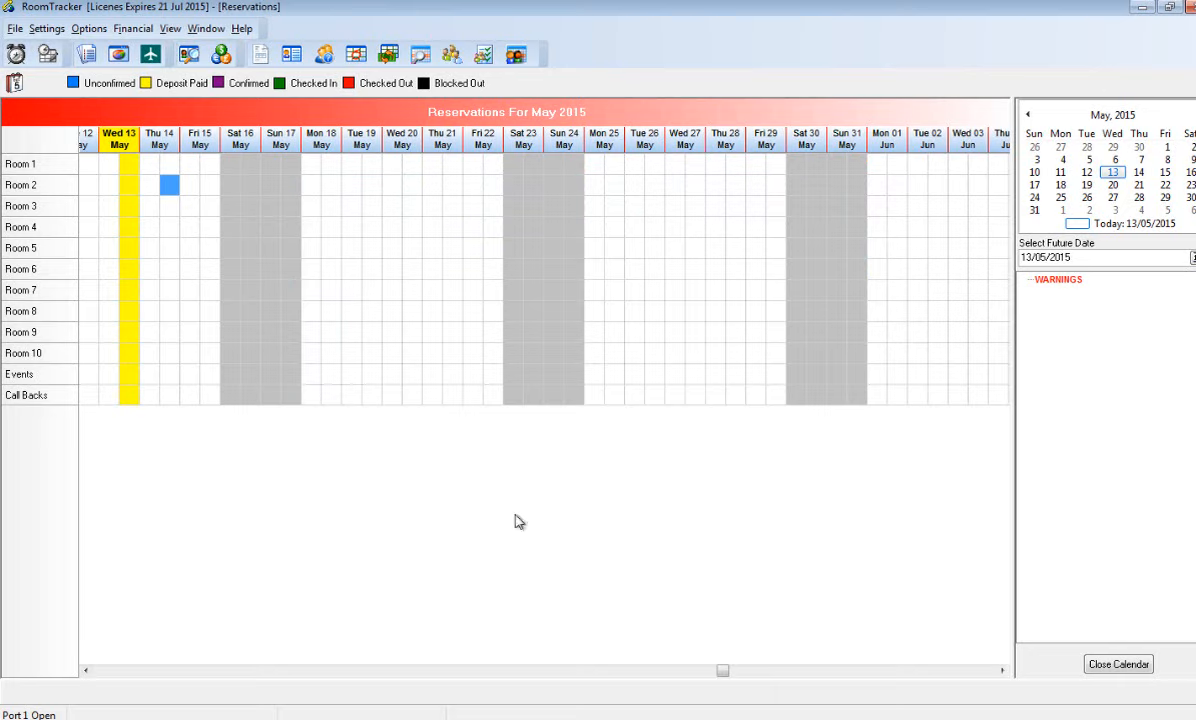